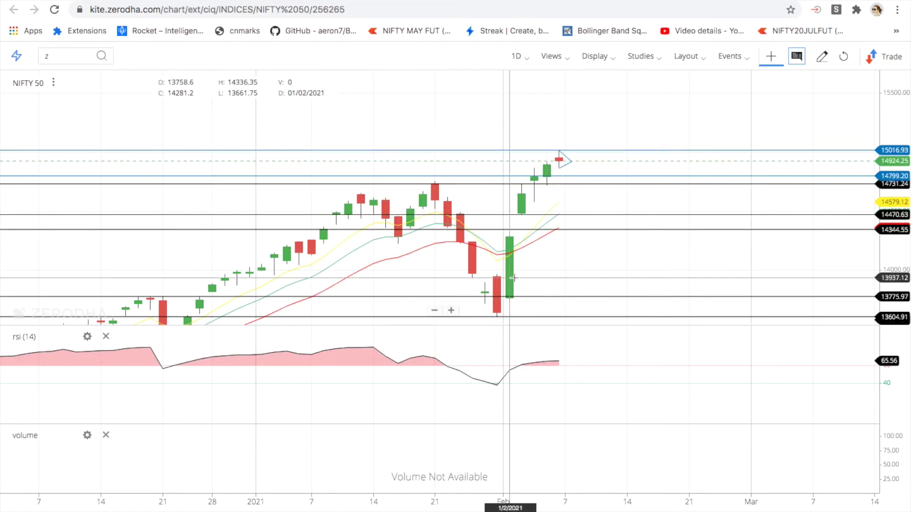
# Examine the latest daily NIFTY 50 candles against the nearby horizontal levels, the small triangle and the moving averages.
pyautogui.click(451, 310)
pyautogui.moveTo(567, 289); pyautogui.dragTo(565, 227)
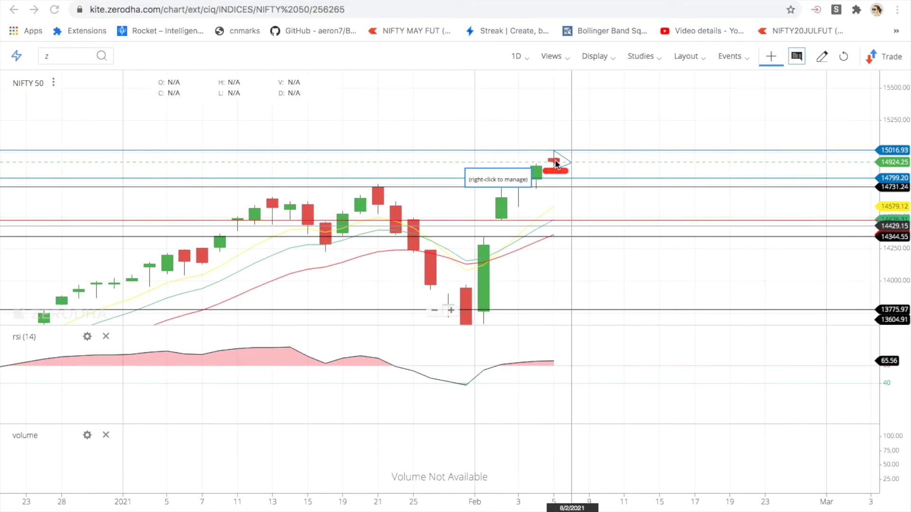
pyautogui.moveTo(571, 226); pyautogui.dragTo(578, 150)
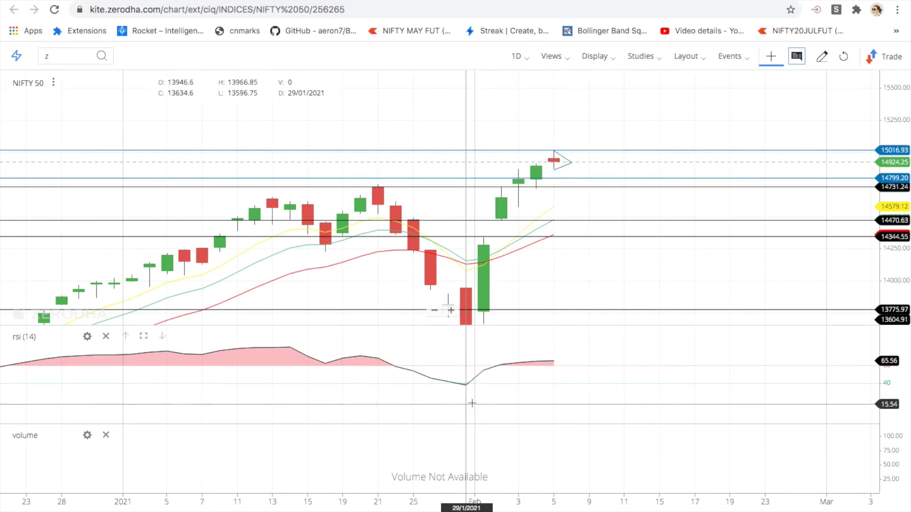
pyautogui.click(454, 308)
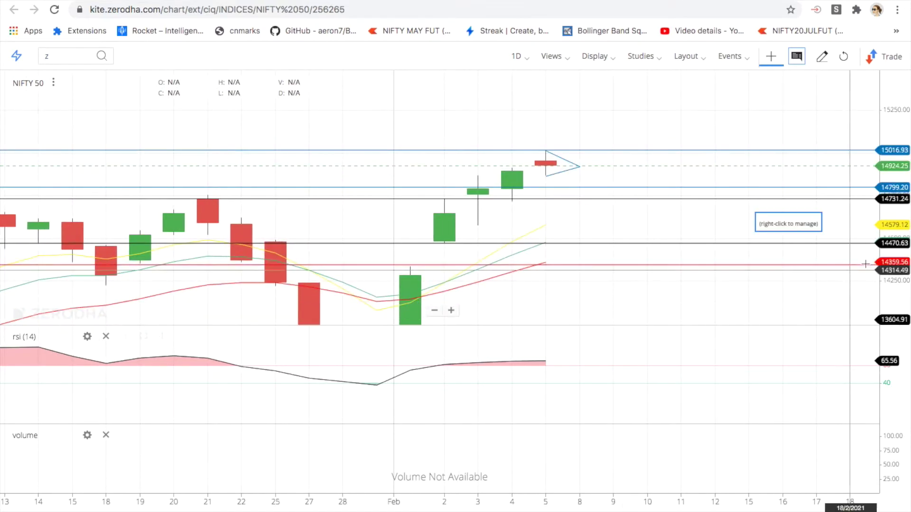
pyautogui.moveTo(895, 286); pyautogui.dragTo(896, 194)
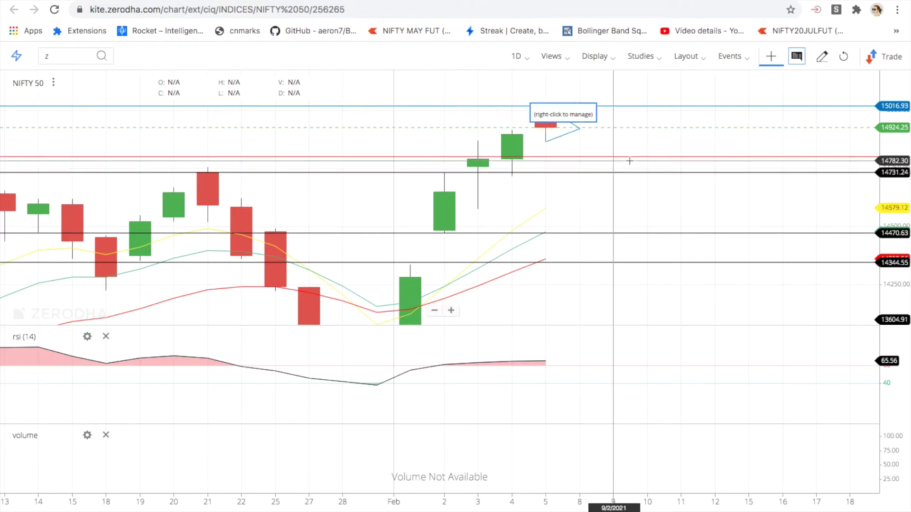
pyautogui.click(454, 309)
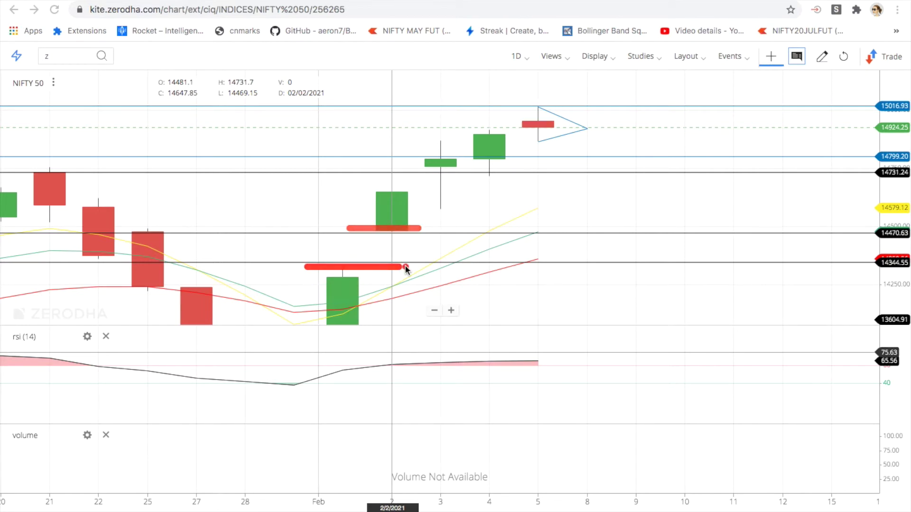
pyautogui.click(430, 310)
pyautogui.click(430, 310)
pyautogui.click(431, 310)
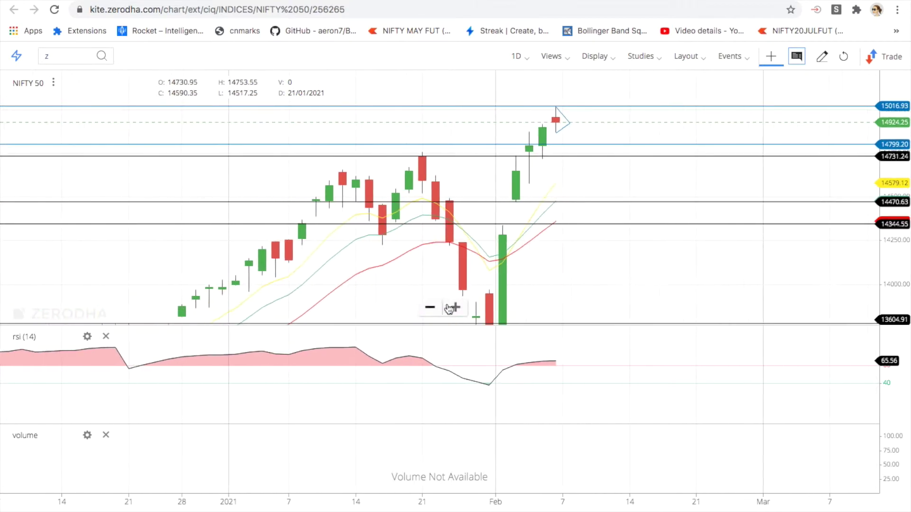
pyautogui.moveTo(653, 276); pyautogui.dragTo(596, 227)
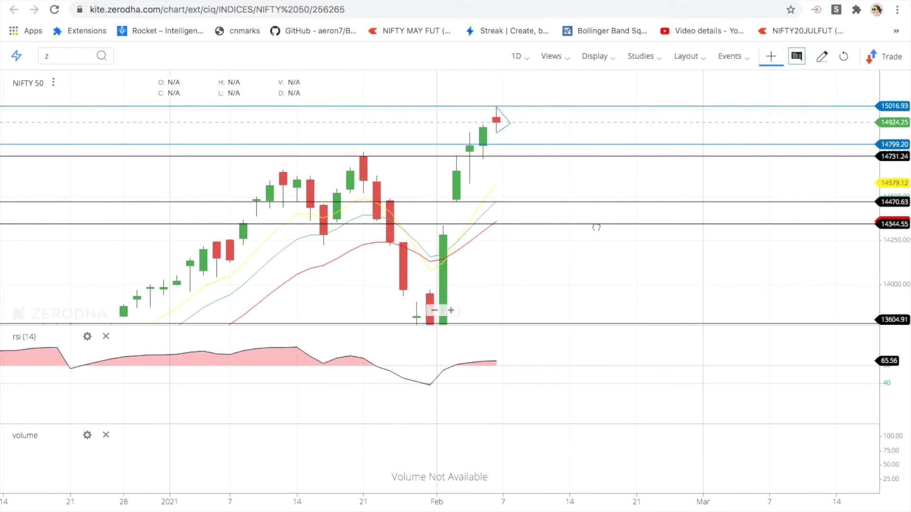
pyautogui.click(451, 310)
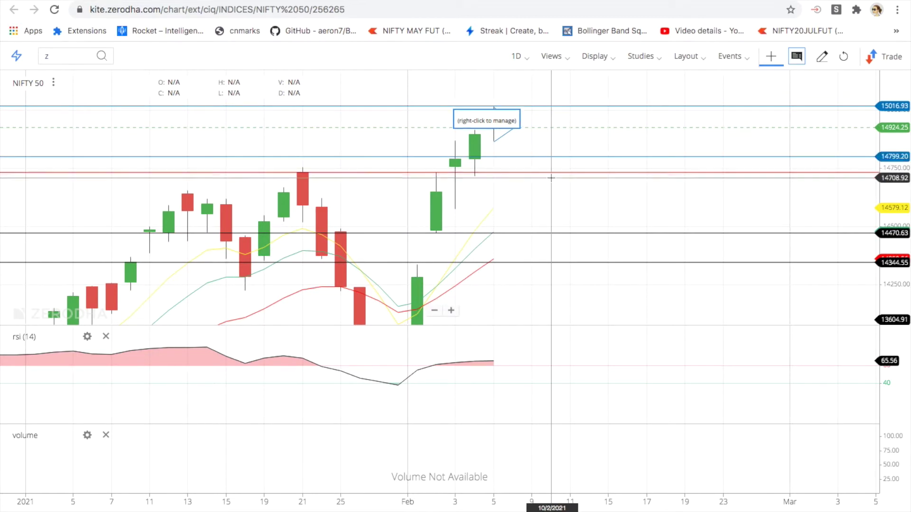
pyautogui.click(550, 172)
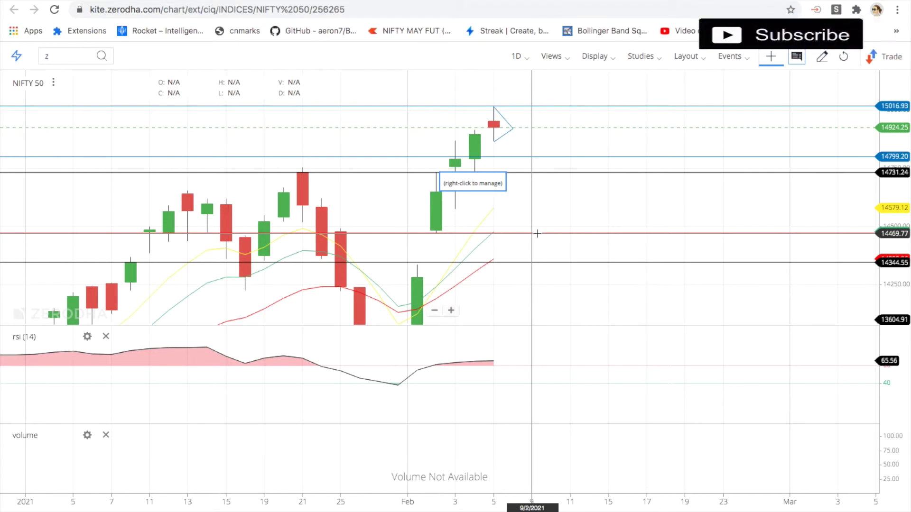
pyautogui.moveTo(593, 303); pyautogui.dragTo(559, 248)
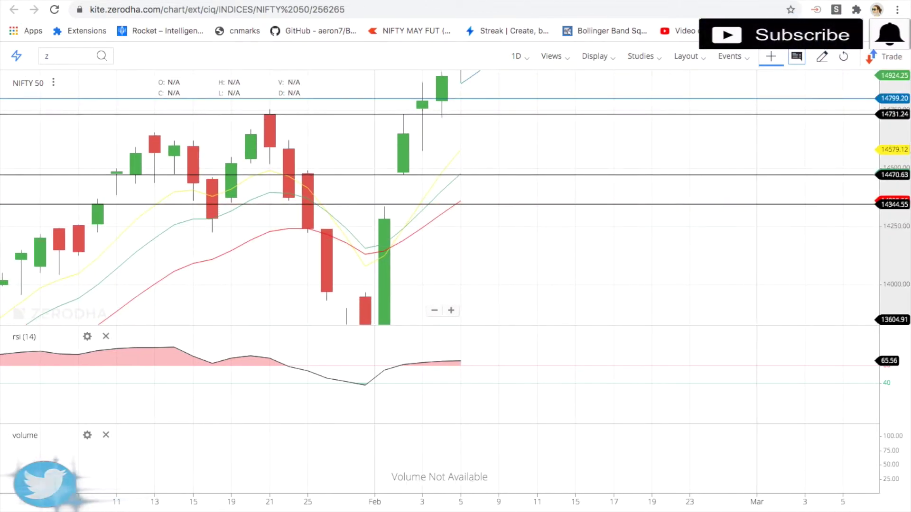
# Sketch a freehand swing path over the daily candles, projecting a dip toward the 14,344.55 line and a rally, and clear the ink.
pyautogui.moveTo(905, 196); pyautogui.dragTo(905, 249)
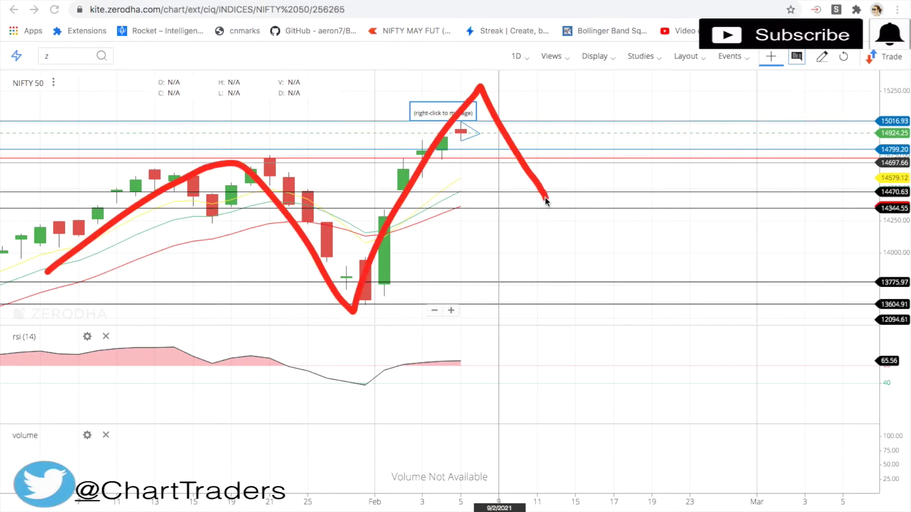
pyautogui.moveTo(548, 203)
pyautogui.mouseDown()
pyautogui.moveTo(570, 160)
pyautogui.moveTo(712, 5)
pyautogui.mouseUp()
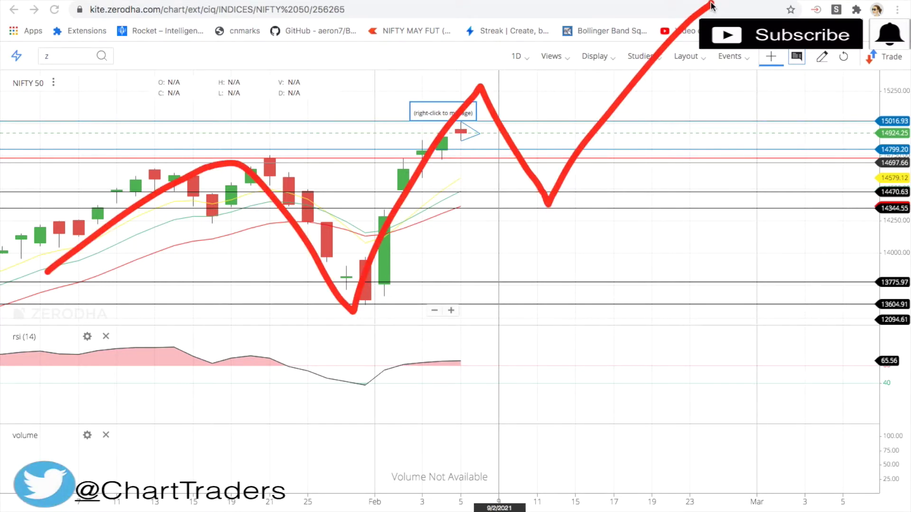
pyautogui.press('Escape')
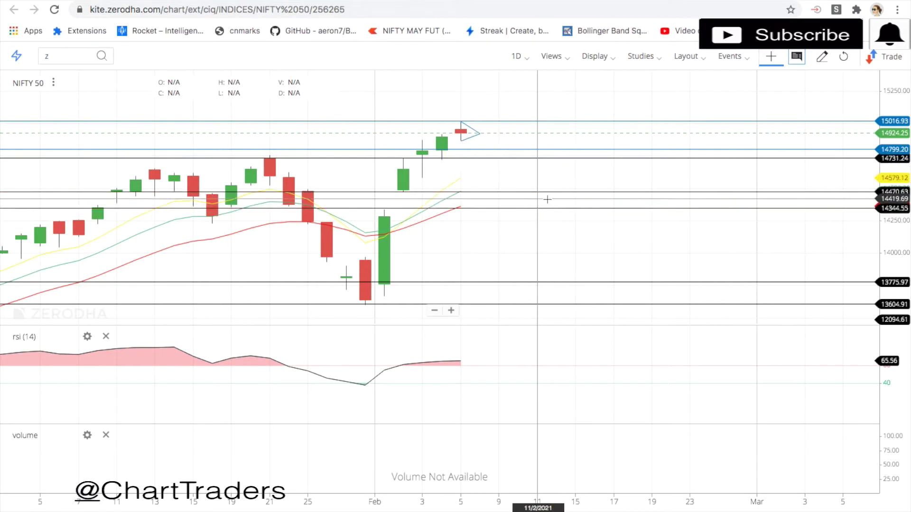
# Draw a Fib Retracement from the late-January swing low to the 5 February high on the daily chart, and delete the drawing.
pyautogui.moveTo(580, 198); pyautogui.dragTo(573, 244)
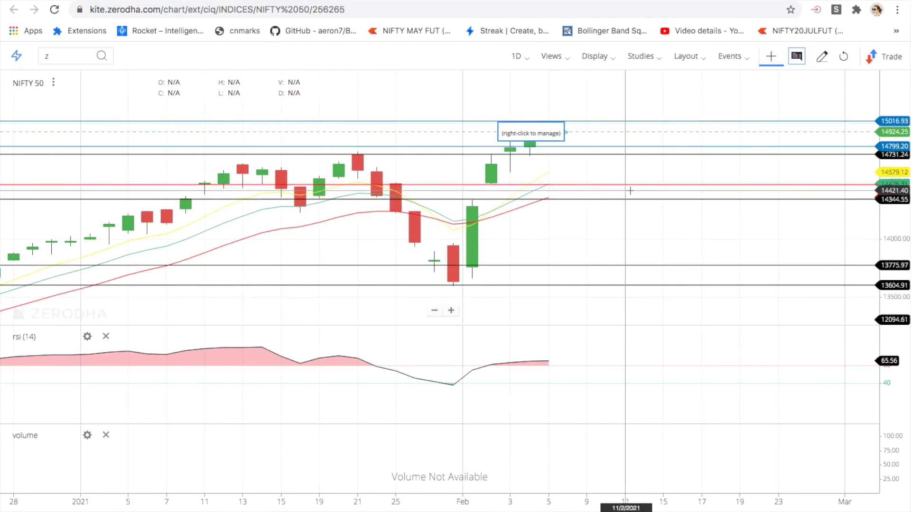
pyautogui.moveTo(630, 190); pyautogui.dragTo(631, 191)
pyautogui.moveTo(900, 249); pyautogui.dragTo(899, 204)
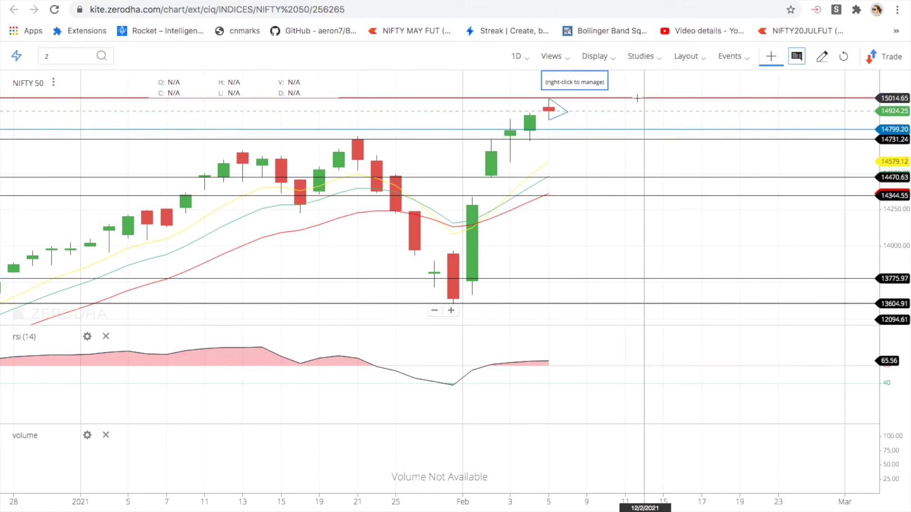
pyautogui.moveTo(637, 98); pyautogui.dragTo(637, 97)
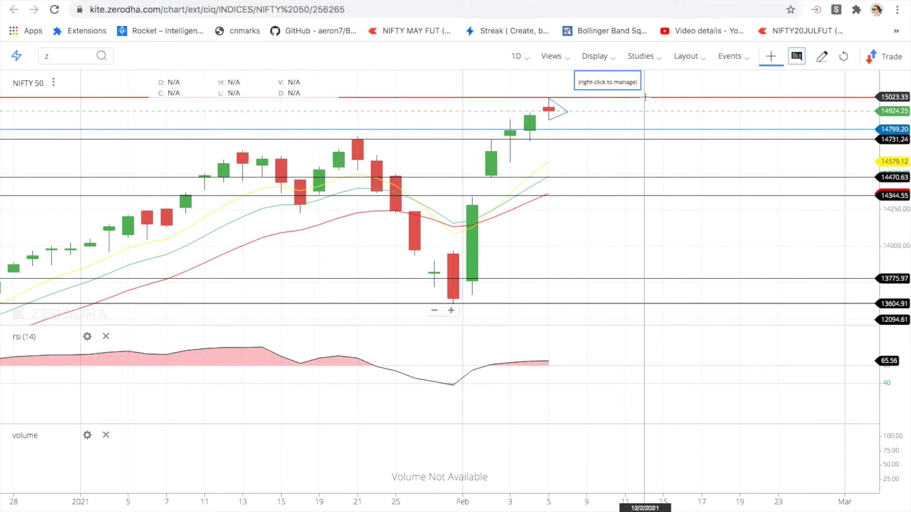
pyautogui.click(434, 310)
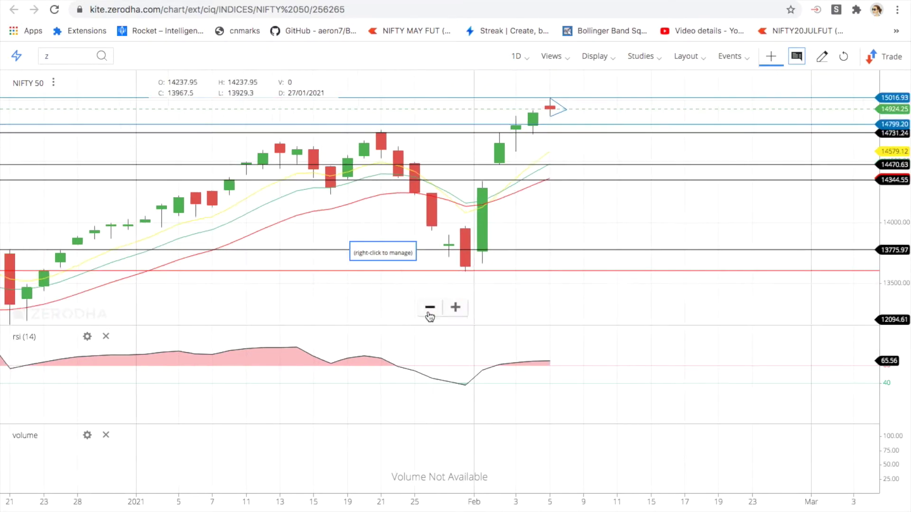
pyautogui.click(822, 56)
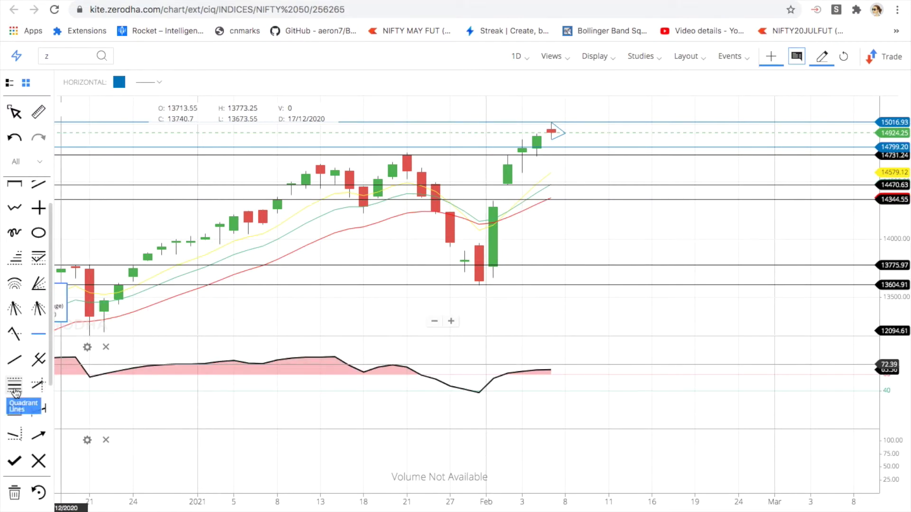
pyautogui.click(16, 261)
pyautogui.click(479, 285)
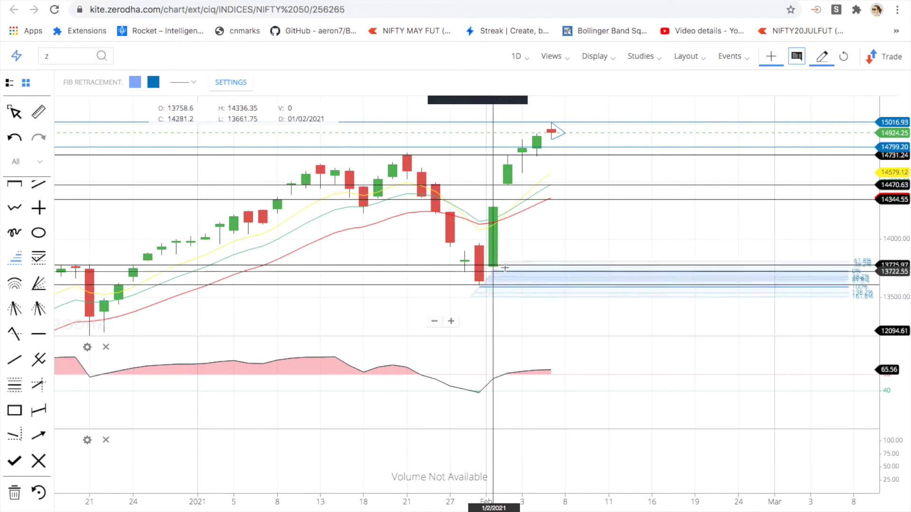
pyautogui.click(552, 122)
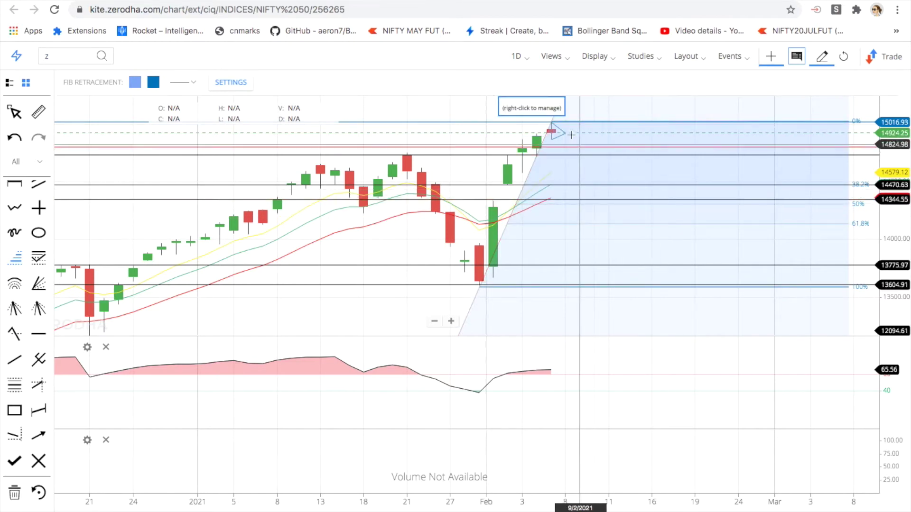
pyautogui.rightClick(553, 122)
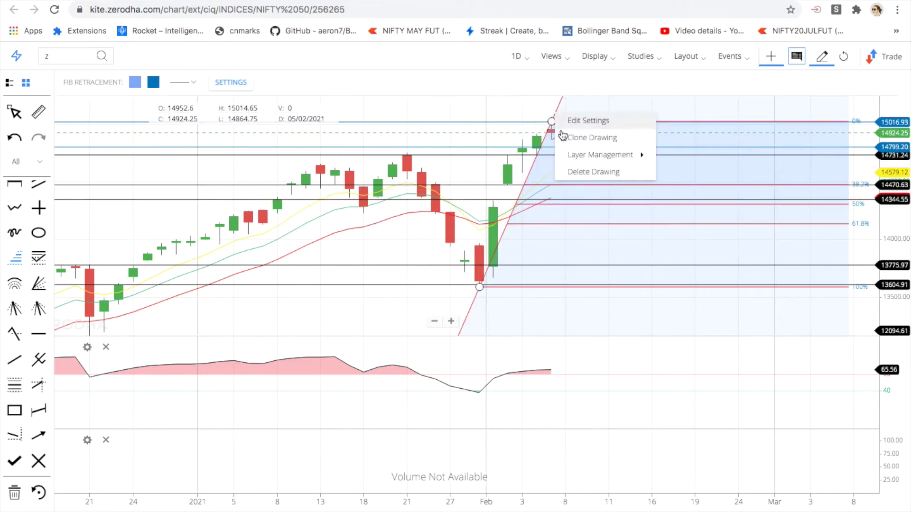
pyautogui.click(578, 172)
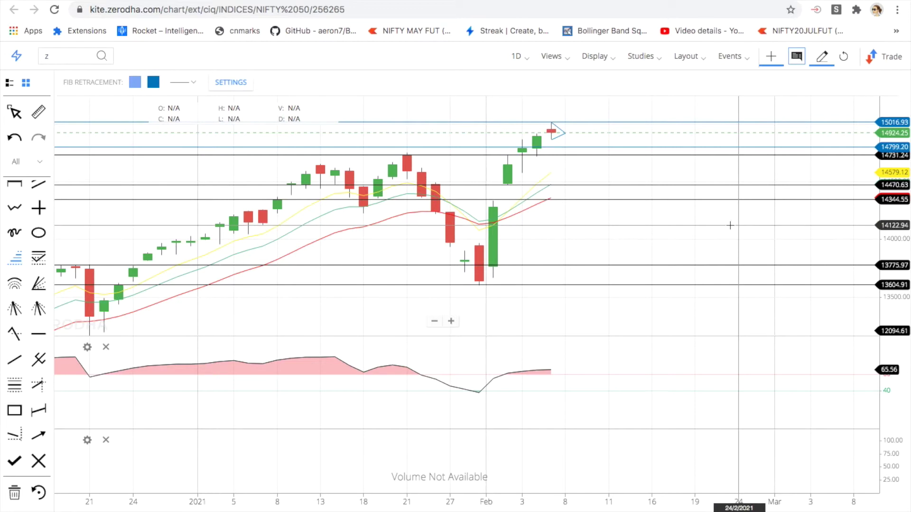
# Check the horizontal support lines at 14,344.55 and 14,470.63 on the daily chart.
pyautogui.moveTo(735, 226); pyautogui.dragTo(663, 224)
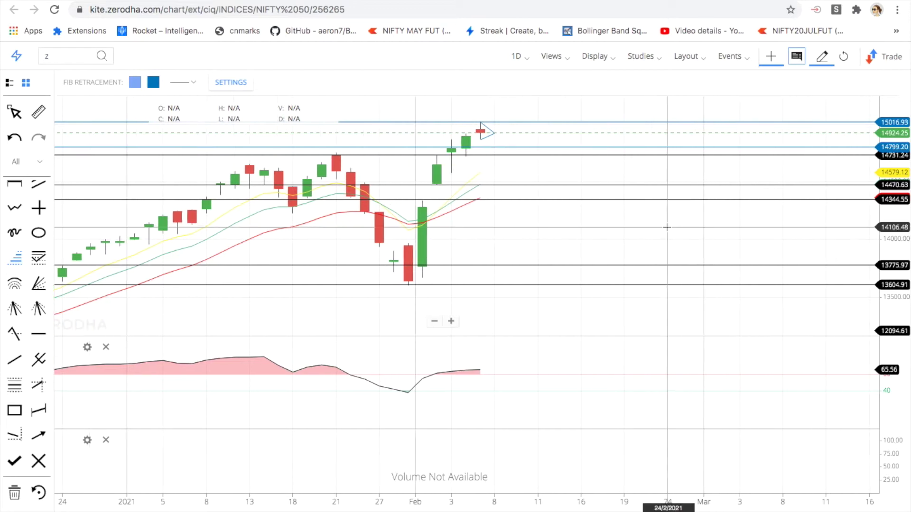
pyautogui.click(711, 199)
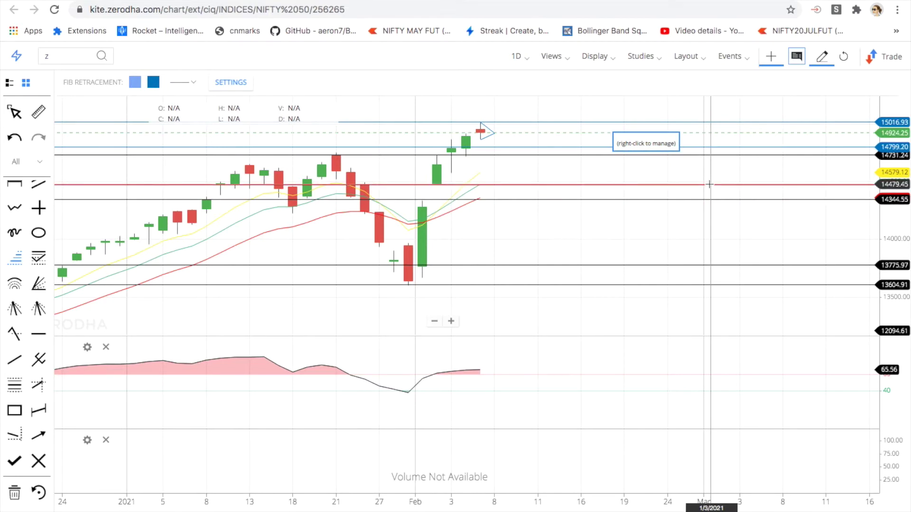
pyautogui.click(712, 185)
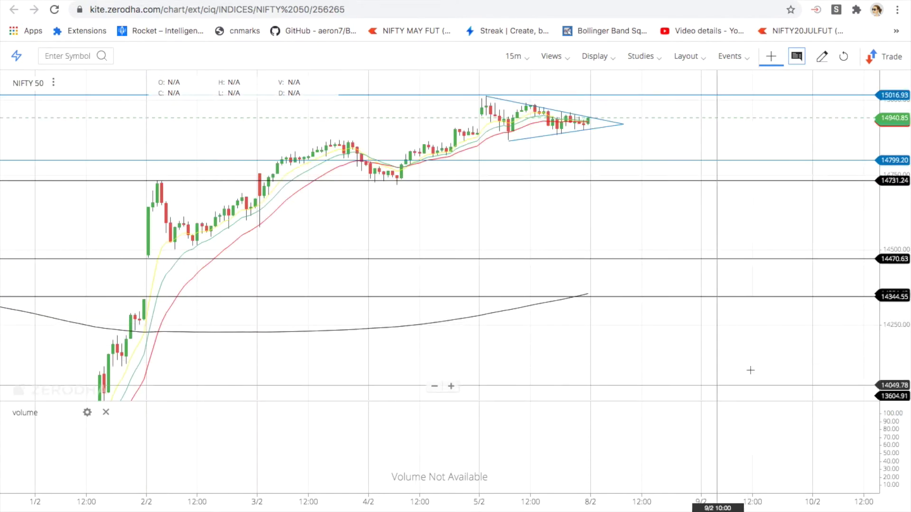
# Examine the converging triangle and surrounding levels on the 15-minute chart, tracing the triangle's swings in freehand and clearing the ink.
pyautogui.moveTo(588, 384); pyautogui.dragTo(541, 403)
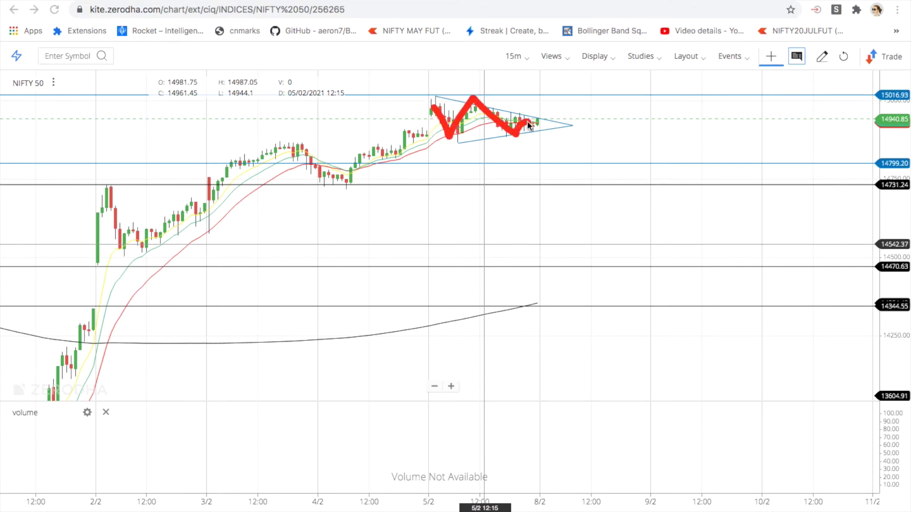
pyautogui.press('Escape')
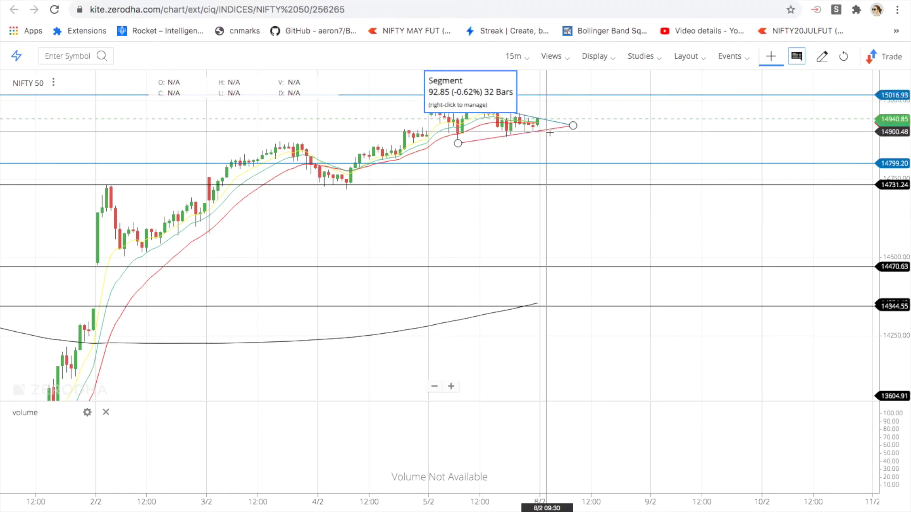
pyautogui.click(447, 393)
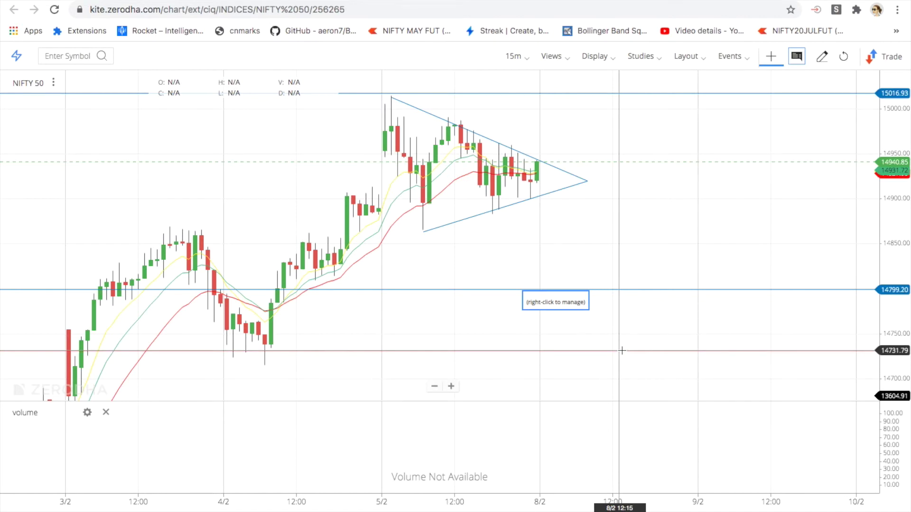
pyautogui.moveTo(902, 190); pyautogui.dragTo(905, 283)
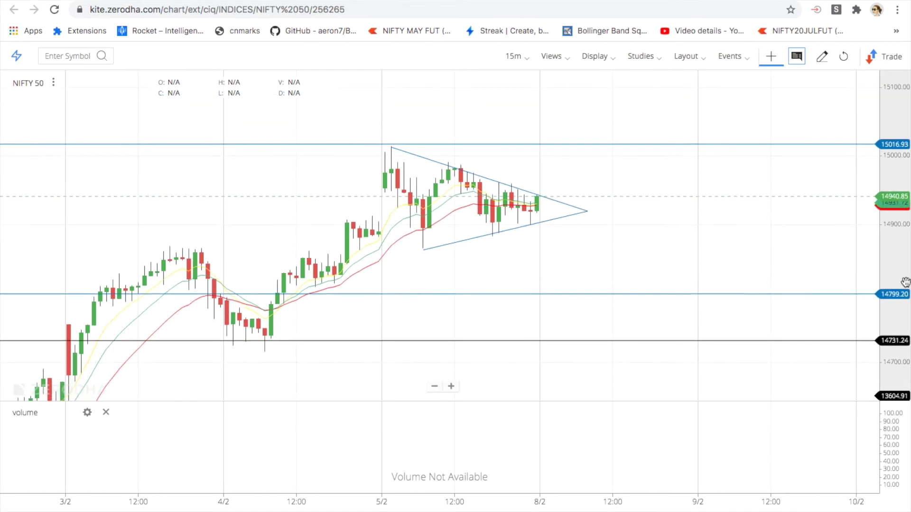
pyautogui.moveTo(642, 403); pyautogui.dragTo(665, 317)
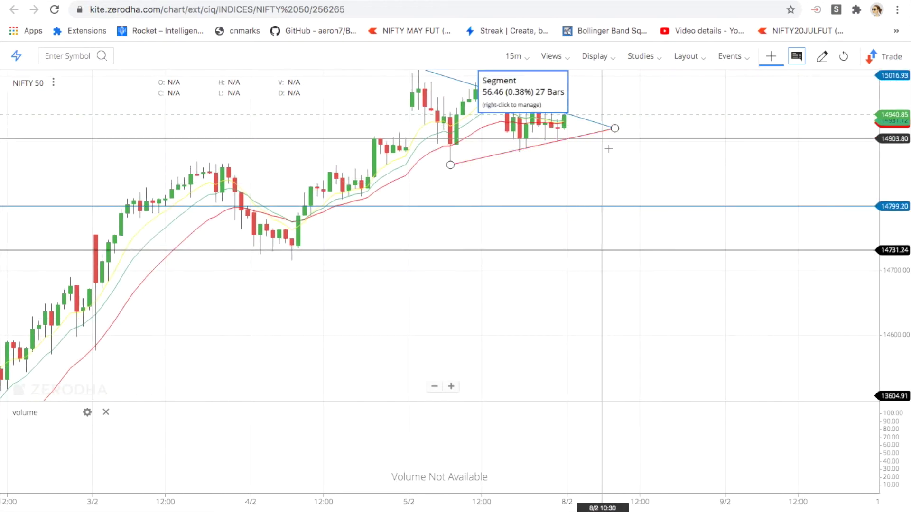
pyautogui.moveTo(586, 299); pyautogui.dragTo(553, 372)
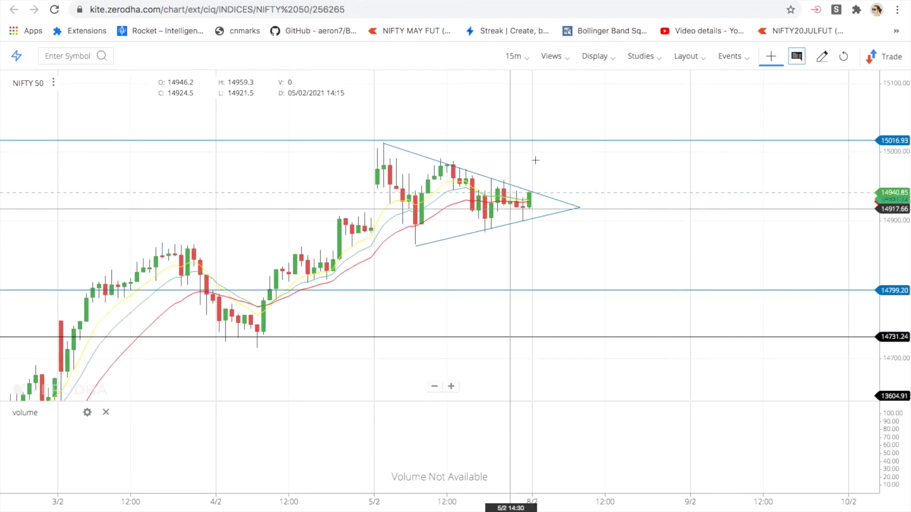
# Switch to the NIFTY 5-minute chart in TradingView and review its next-day Camarilla pivot levels, including the indicator's input settings.
pyautogui.click(242, 1)
pyautogui.moveTo(501, 217); pyautogui.dragTo(573, 249)
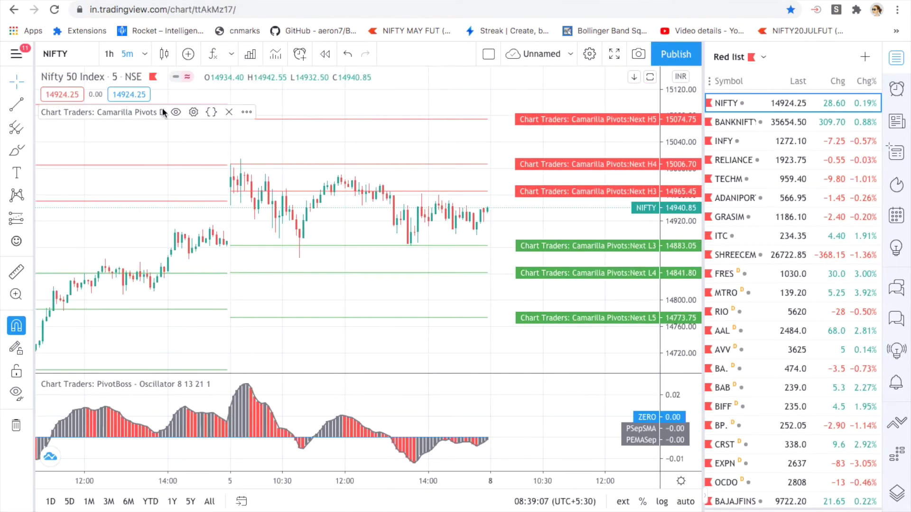
pyautogui.click(192, 112)
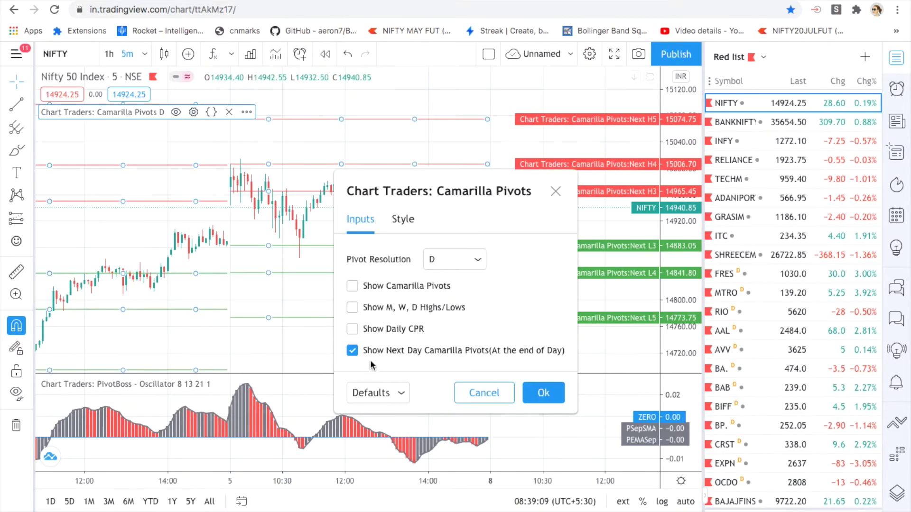
pyautogui.click(552, 394)
pyautogui.hscroll(3, 446, 265)
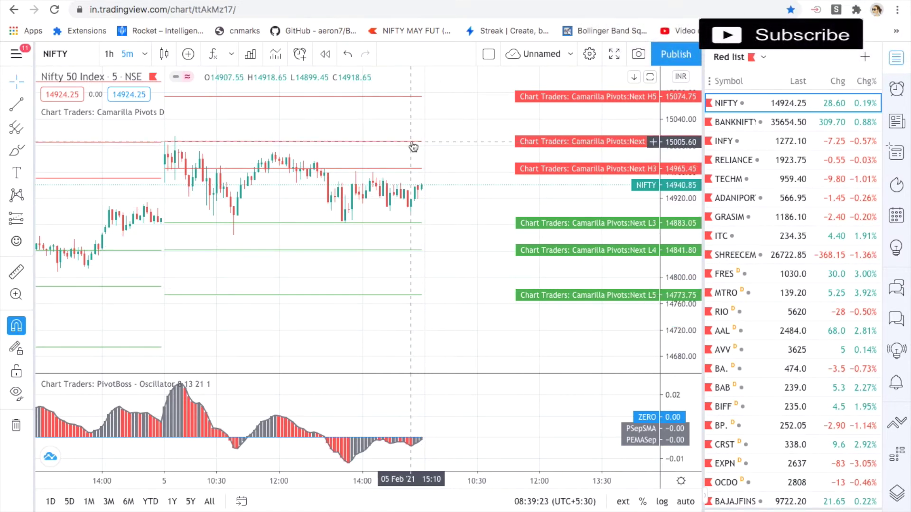
pyautogui.moveTo(424, 111); pyautogui.dragTo(433, 219)
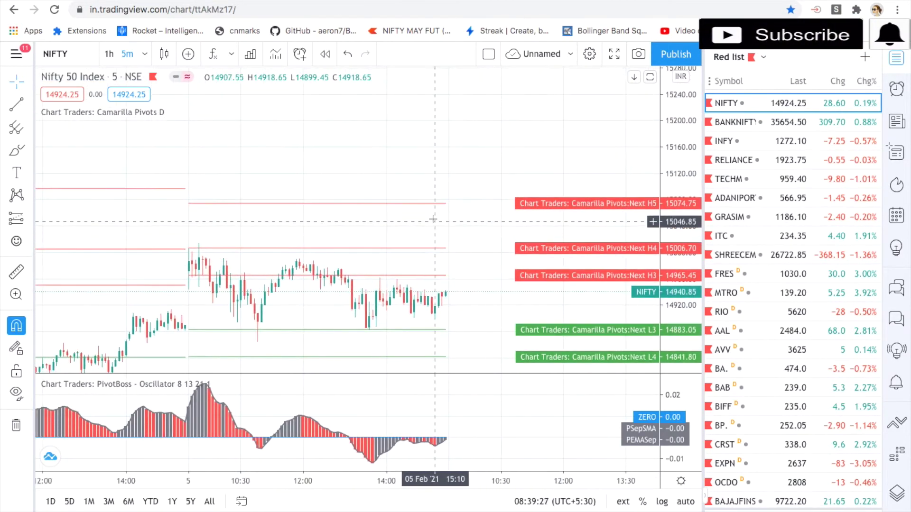
# Enlarge the PivotBoss oscillator pane on the NIFTY 5-minute chart and compare its swings with the Camarilla levels back to 4 February.
pyautogui.moveTo(539, 285); pyautogui.dragTo(571, 194)
pyautogui.moveTo(678, 148); pyautogui.dragTo(678, 171)
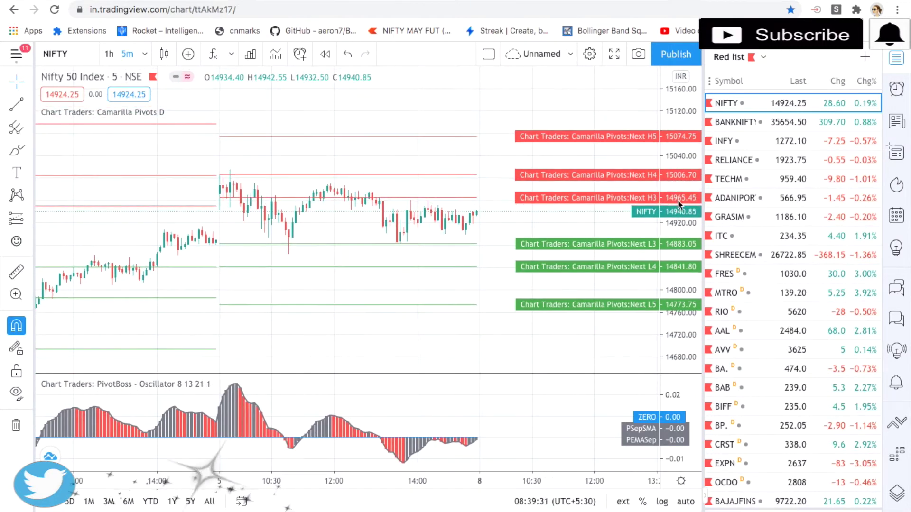
pyautogui.moveTo(483, 368); pyautogui.dragTo(483, 266)
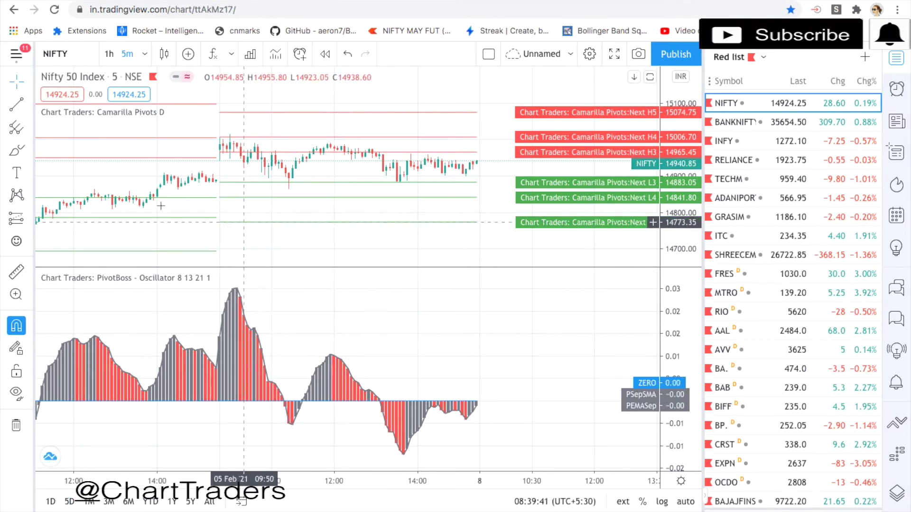
pyautogui.moveTo(215, 236); pyautogui.dragTo(326, 235)
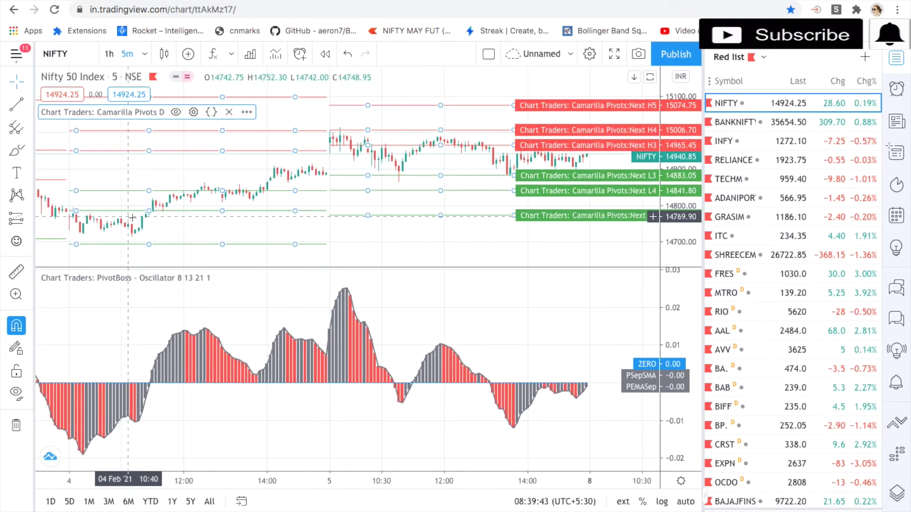
pyautogui.moveTo(446, 339); pyautogui.dragTo(273, 311)
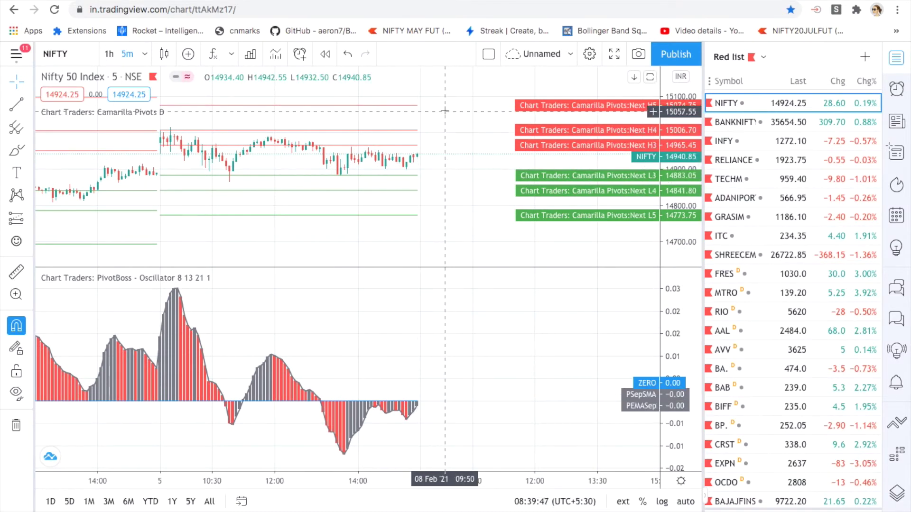
pyautogui.moveTo(449, 125); pyautogui.dragTo(461, 179)
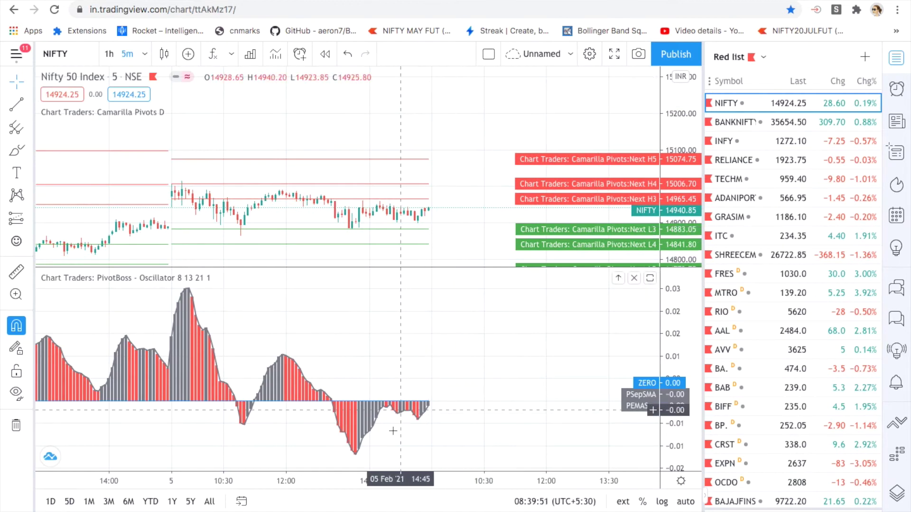
pyautogui.click(315, 459)
pyautogui.click(315, 459)
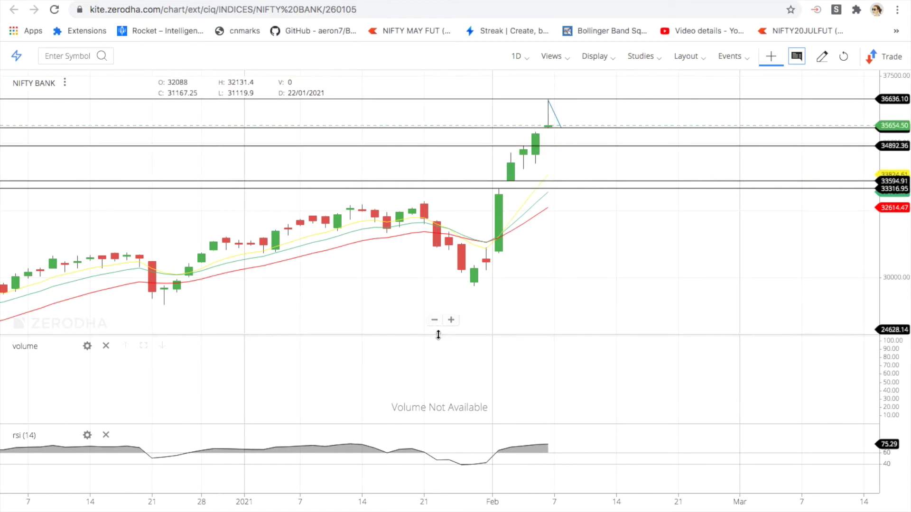
# Examine the early-February rally on the NIFTY BANK daily chart against the horizontal lines from 33,316.95 up to 36,636.10.
pyautogui.click(454, 318)
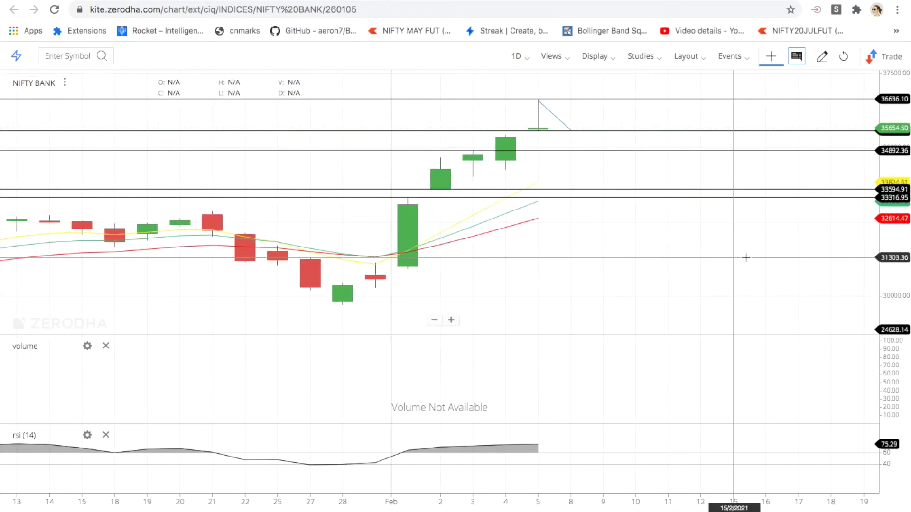
pyautogui.moveTo(901, 280); pyautogui.dragTo(900, 214)
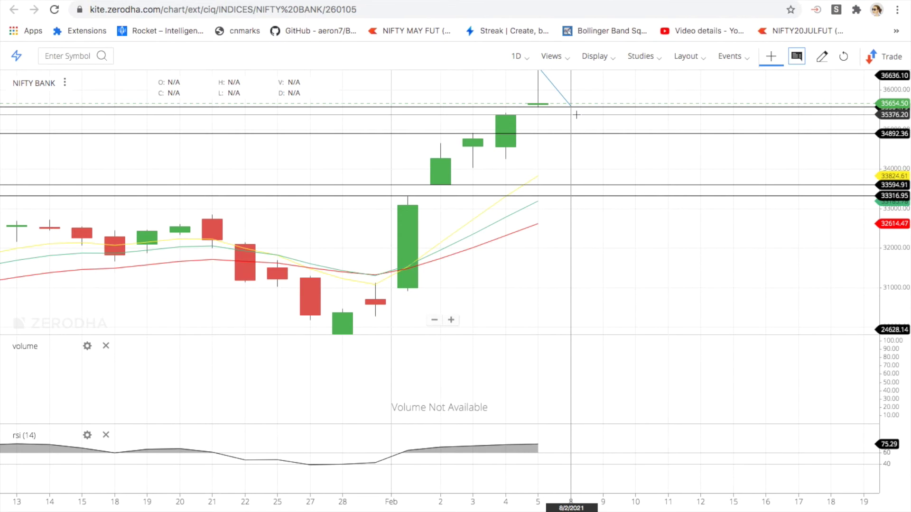
pyautogui.moveTo(628, 246); pyautogui.dragTo(661, 315)
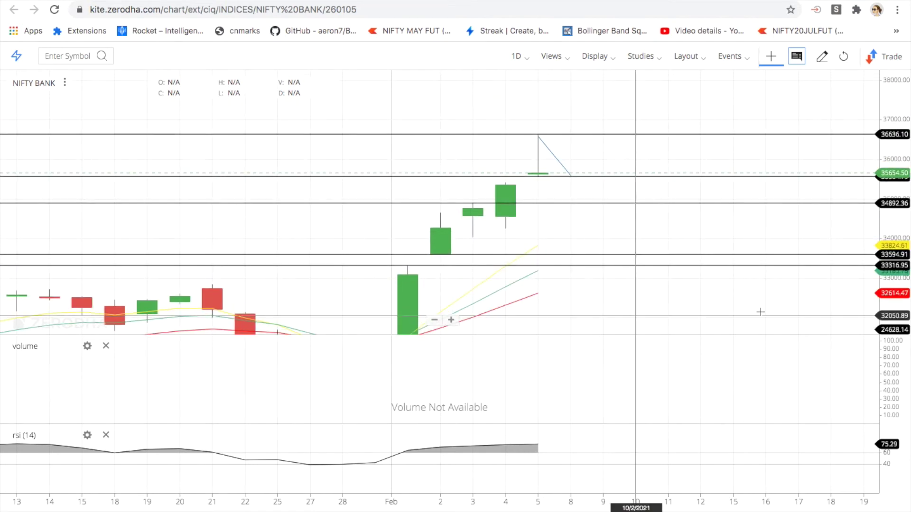
pyautogui.moveTo(892, 304); pyautogui.dragTo(895, 138)
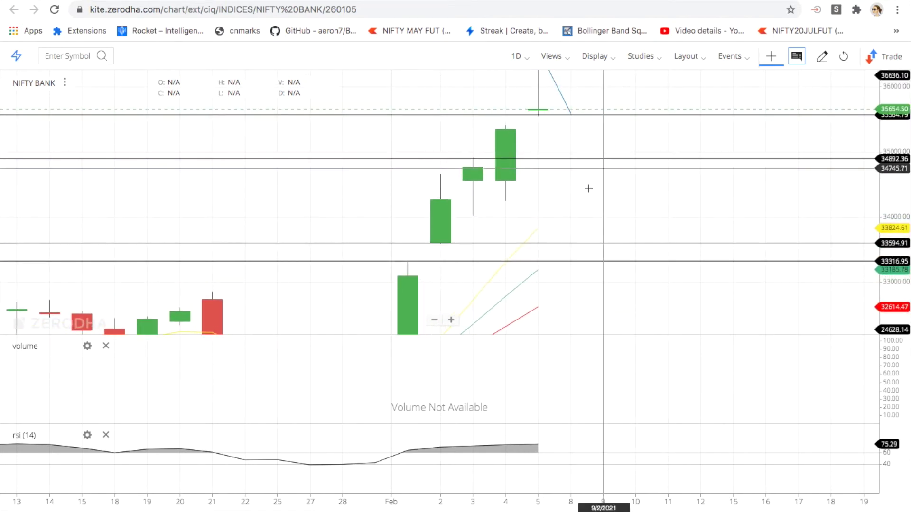
pyautogui.moveTo(589, 248); pyautogui.dragTo(552, 250)
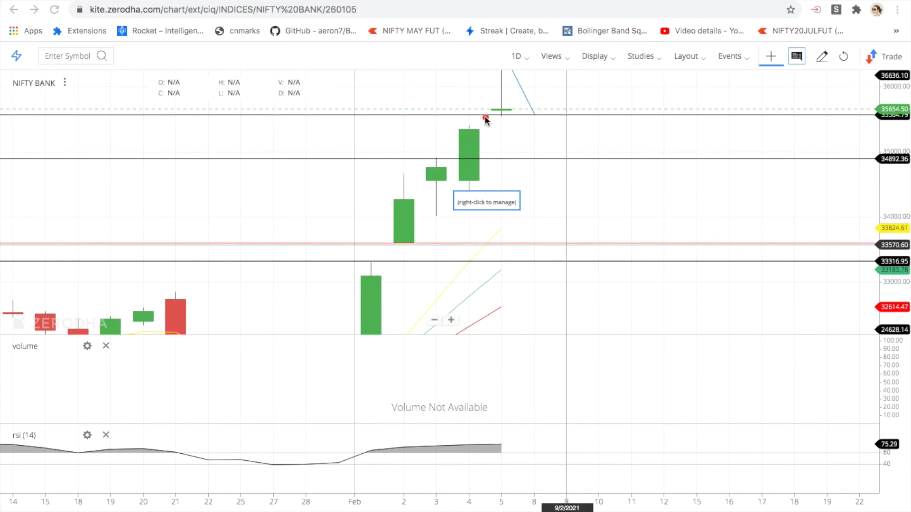
pyautogui.moveTo(488, 113); pyautogui.dragTo(522, 112)
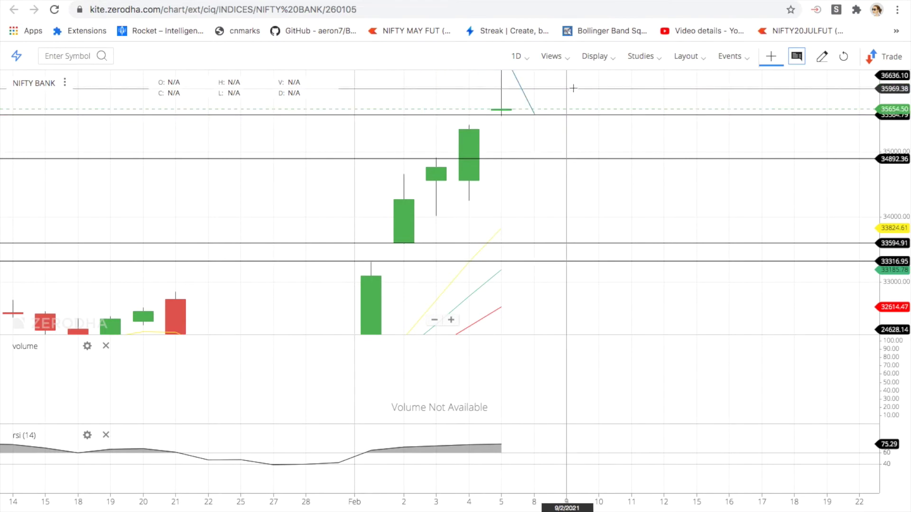
pyautogui.moveTo(898, 151); pyautogui.dragTo(897, 185)
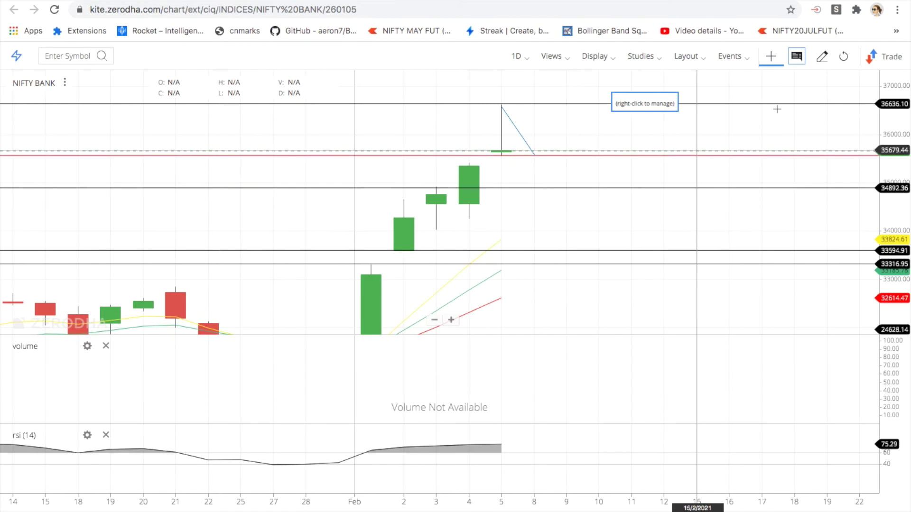
# Draw a horizontal line at 35,368.14, near the top of the 4 February candle, on the NIFTY BANK daily chart.
pyautogui.click(815, 57)
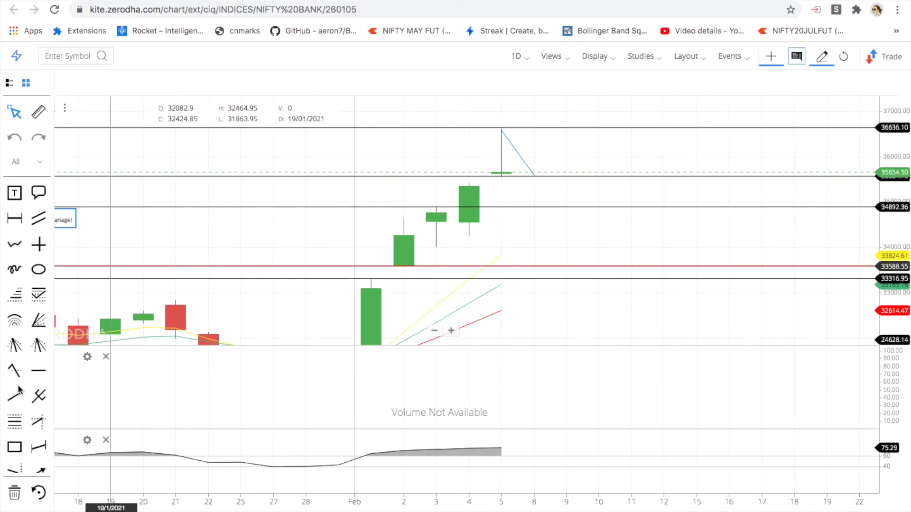
pyautogui.click(38, 372)
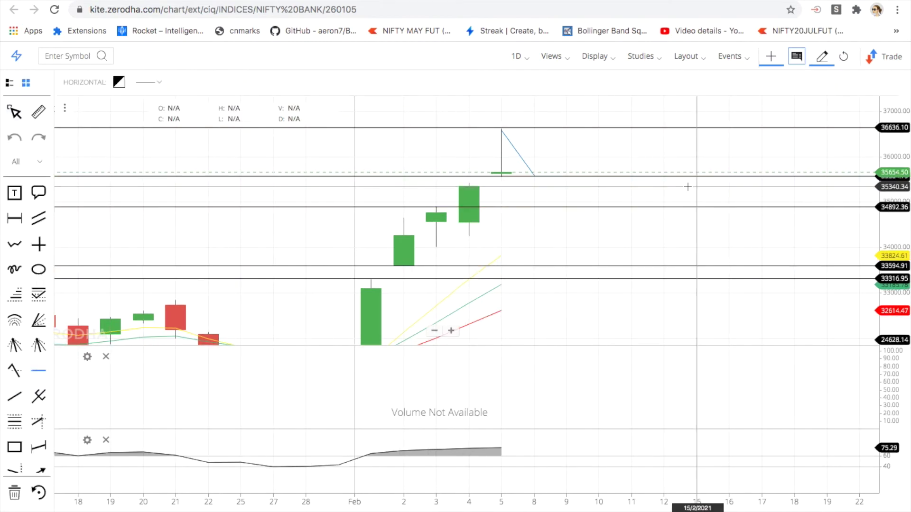
pyautogui.click(687, 186)
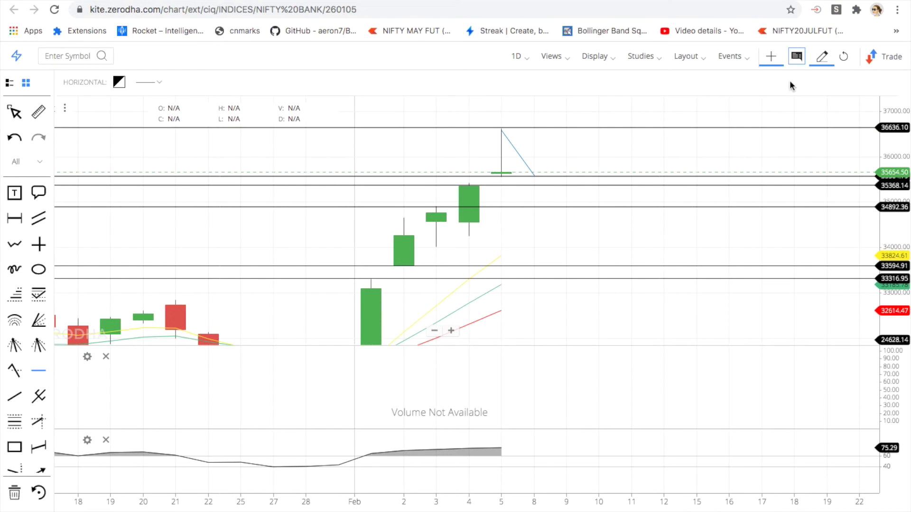
pyautogui.click(817, 57)
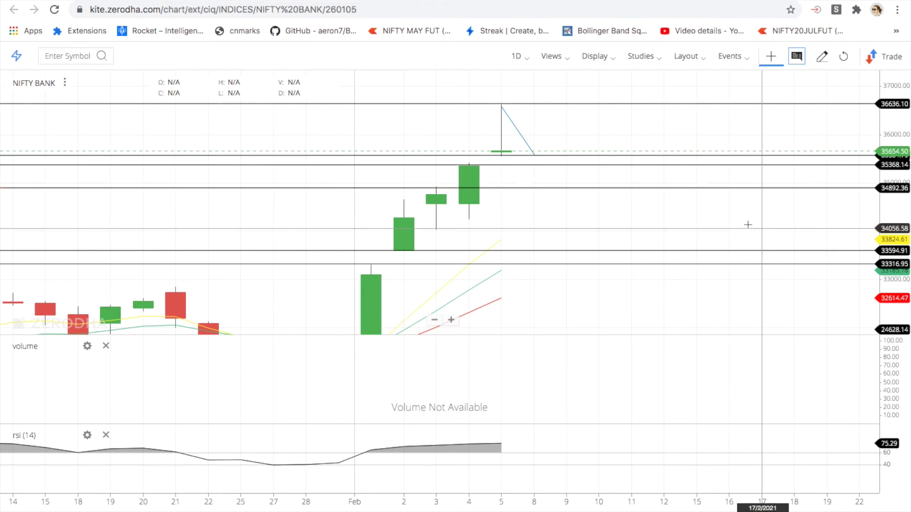
# Switch the NIFTY BANK chart to the 15-minute interval and bring the 2 to 5 February rally into view.
pyautogui.moveTo(677, 226); pyautogui.dragTo(610, 228)
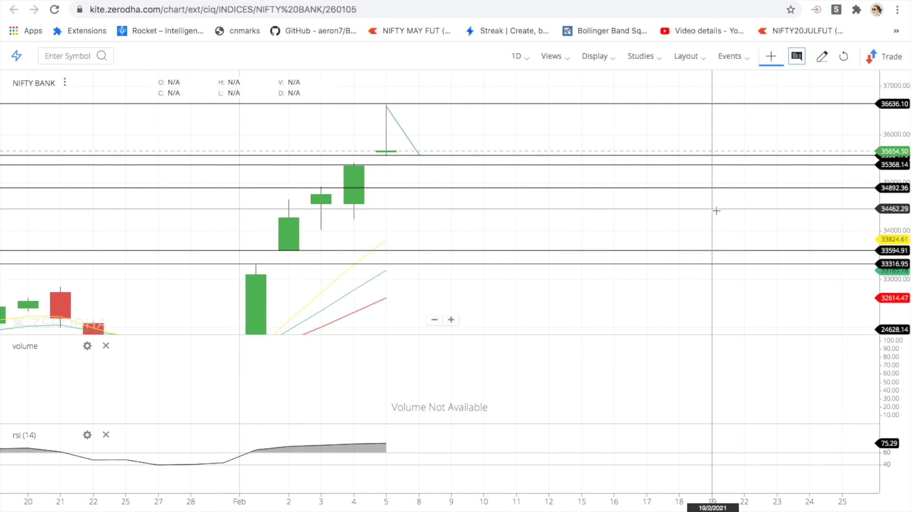
pyautogui.click(431, 320)
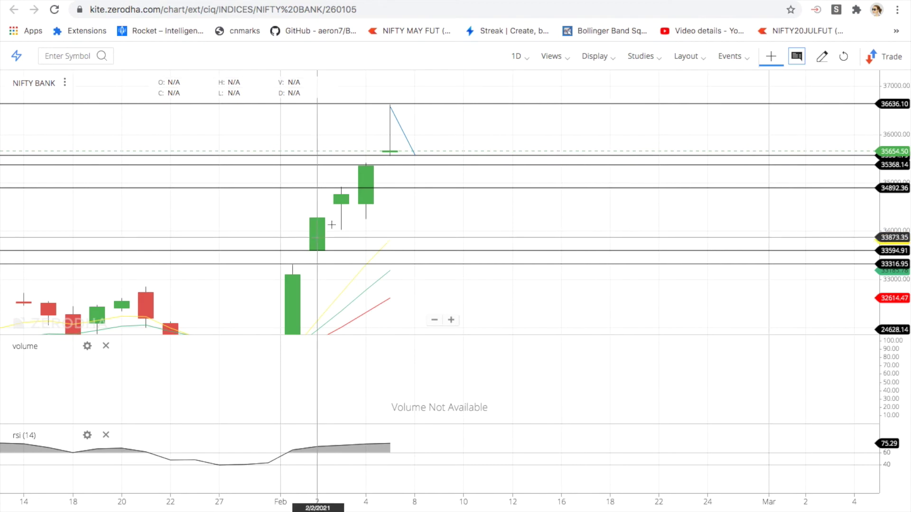
pyautogui.click(528, 59)
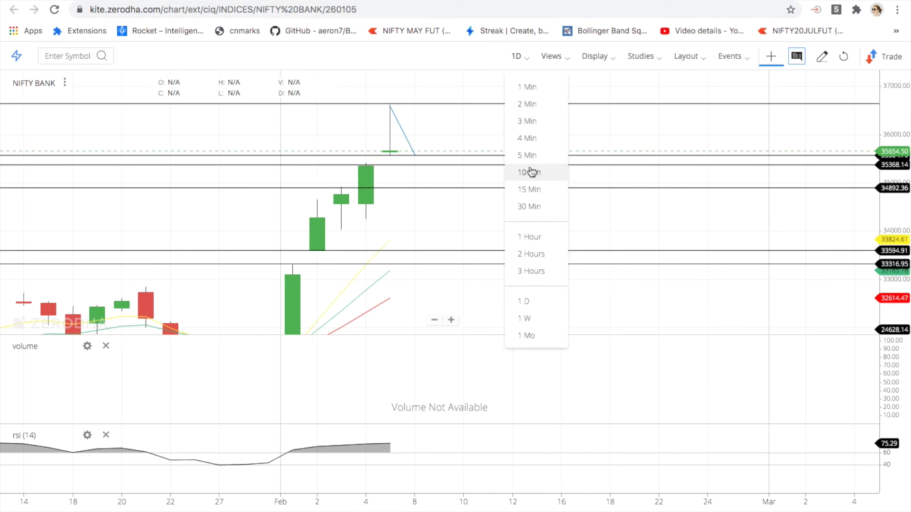
pyautogui.click(530, 189)
pyautogui.moveTo(474, 215); pyautogui.dragTo(749, 161)
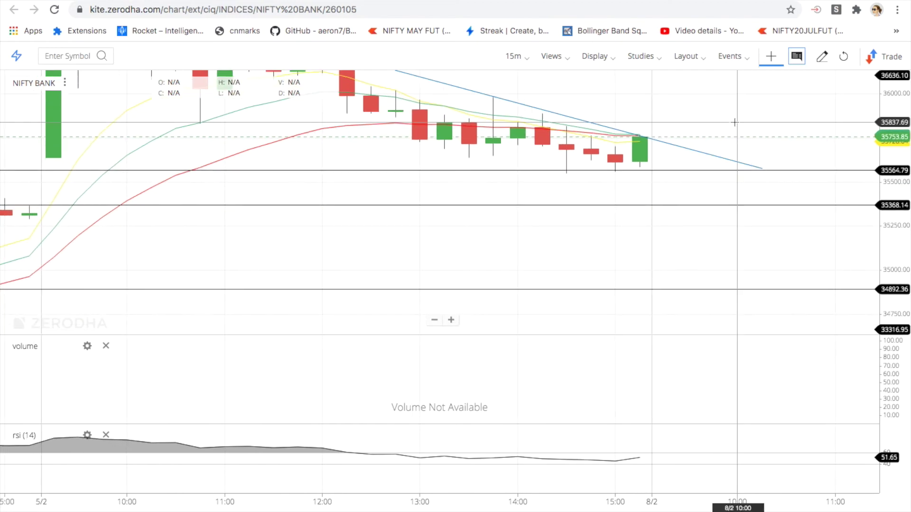
pyautogui.click(435, 322)
pyautogui.click(435, 322)
pyautogui.click(435, 322)
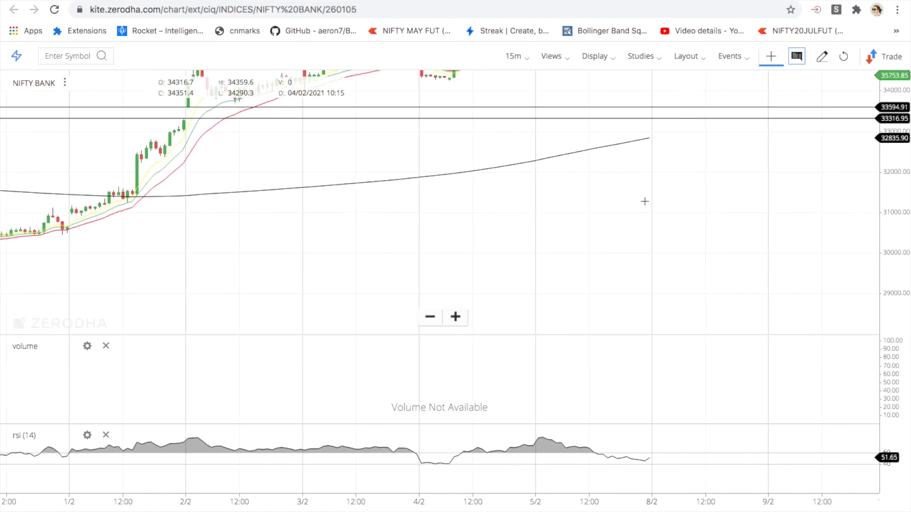
pyautogui.moveTo(673, 171); pyautogui.dragTo(670, 300)
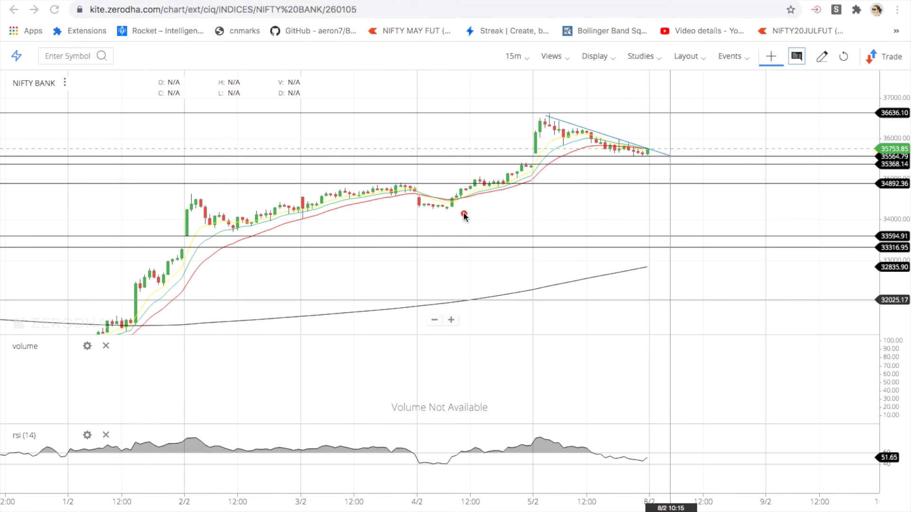
# Trace the 15-minute rally and the pullback from the 5 February high in freehand, clear the ink, and inspect the descending trendline.
pyautogui.moveTo(555, 119); pyautogui.dragTo(669, 136)
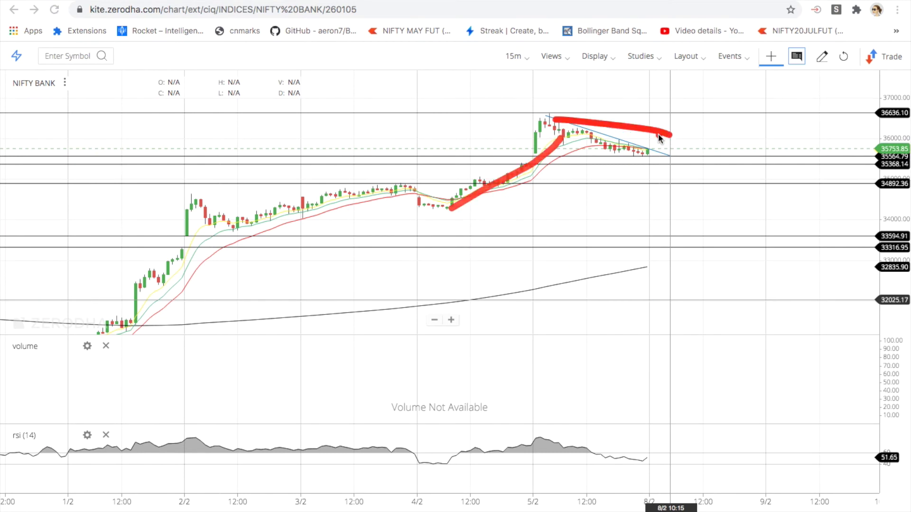
pyautogui.press('Escape')
pyautogui.click(451, 320)
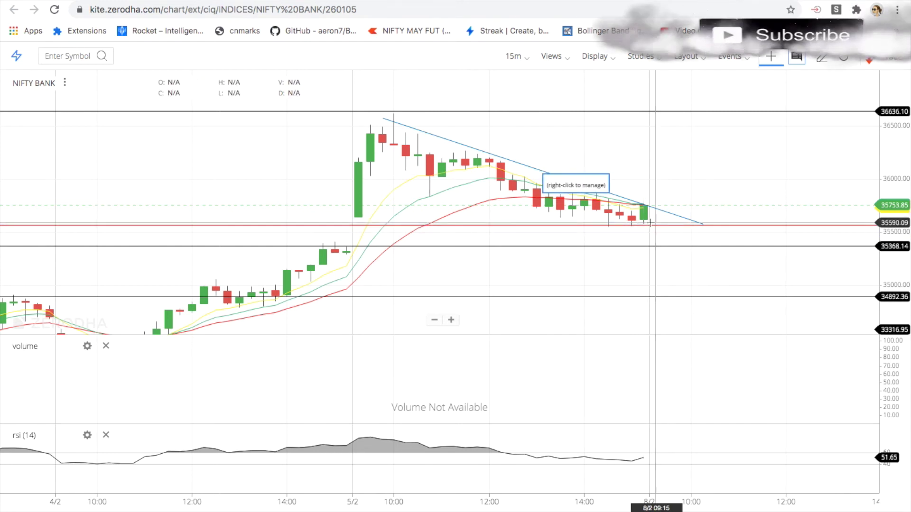
pyautogui.moveTo(658, 188); pyautogui.dragTo(667, 112)
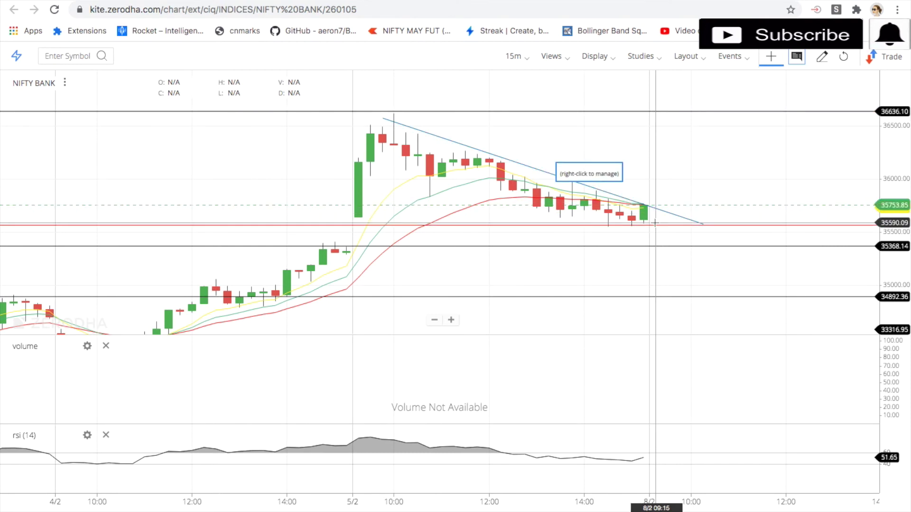
# Check the horizontal support lines at 35,368.14 and 34,892.36 against the wider NIFTY BANK 15-minute price action.
pyautogui.click(434, 319)
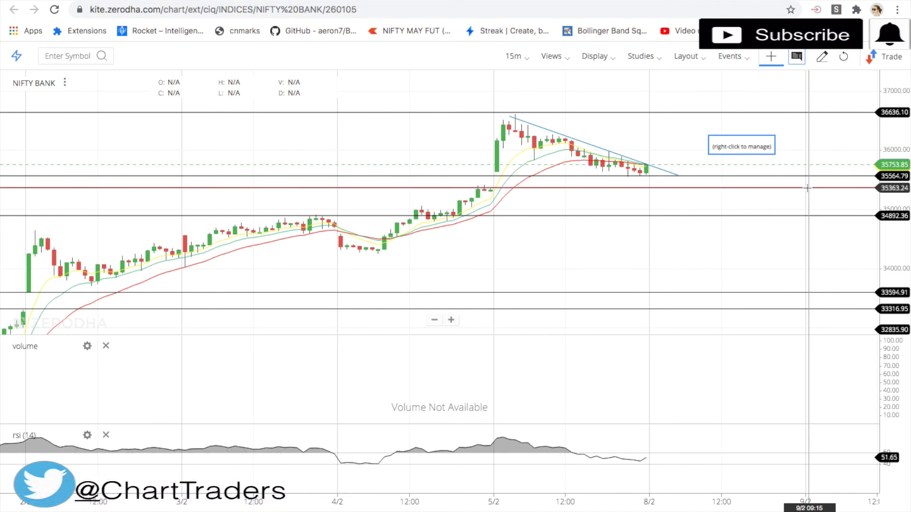
pyautogui.moveTo(808, 188); pyautogui.dragTo(784, 216)
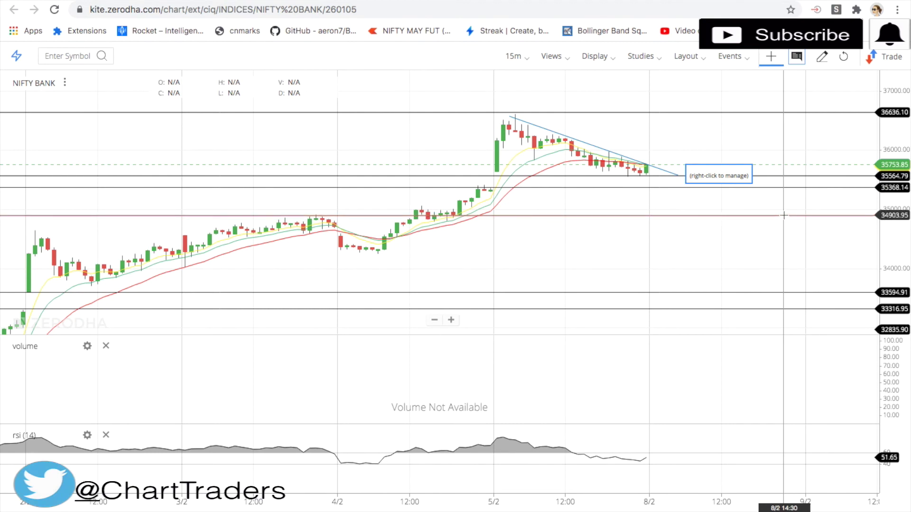
pyautogui.moveTo(784, 215); pyautogui.dragTo(783, 216)
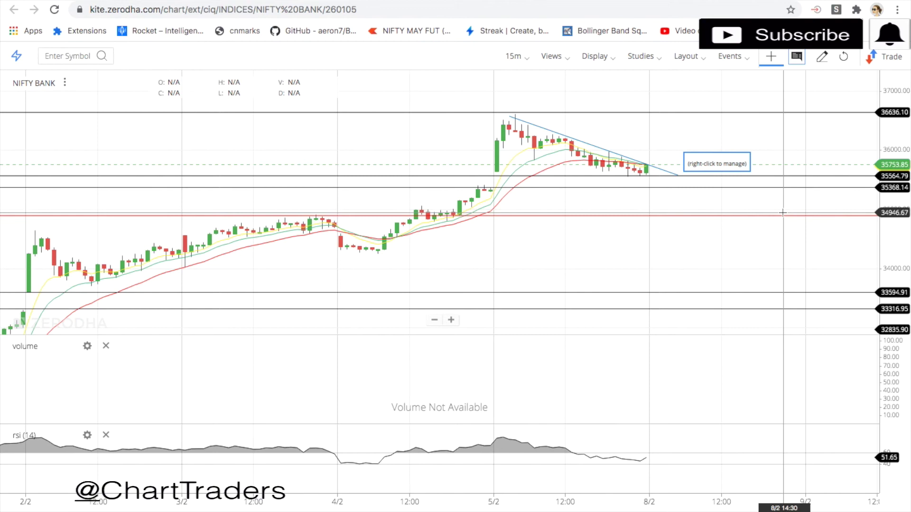
pyautogui.click(434, 320)
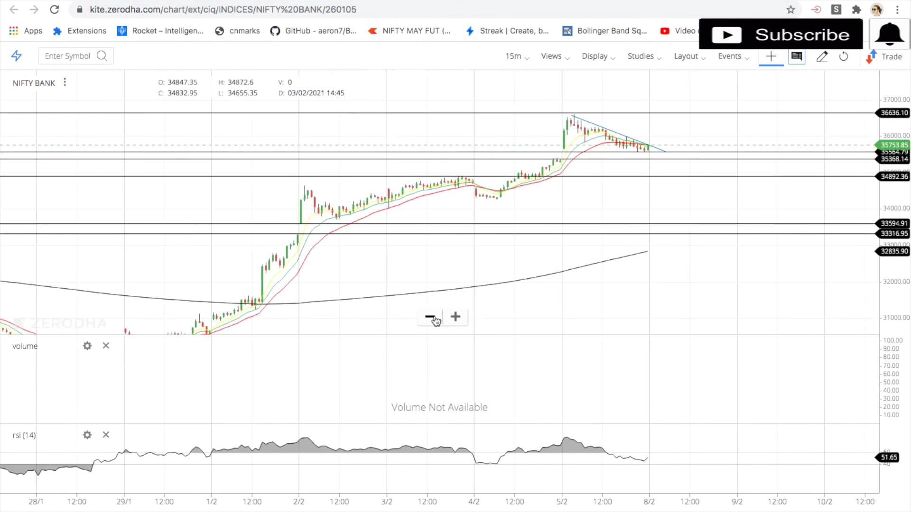
pyautogui.click(670, 167)
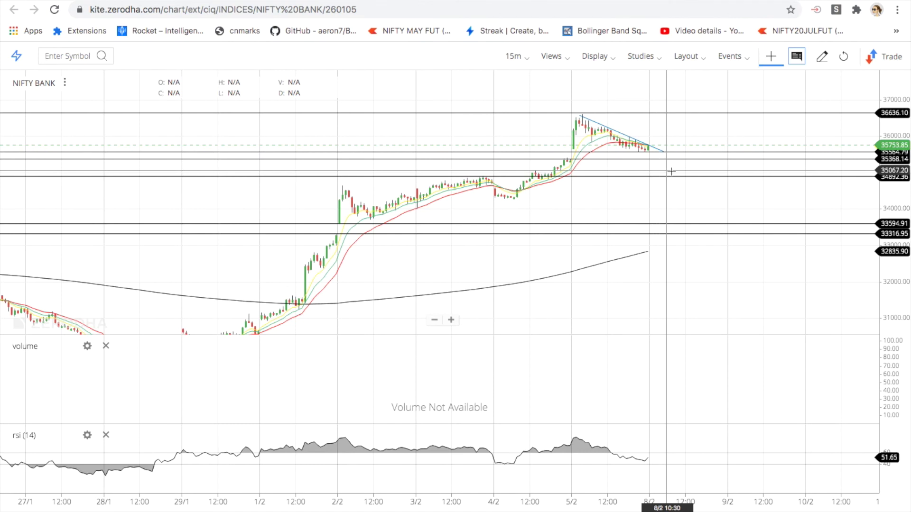
# Mark the latest RSI (14) low in freehand, clear the ink, and enlarge the RSI pane on the 15-minute chart.
pyautogui.click(452, 324)
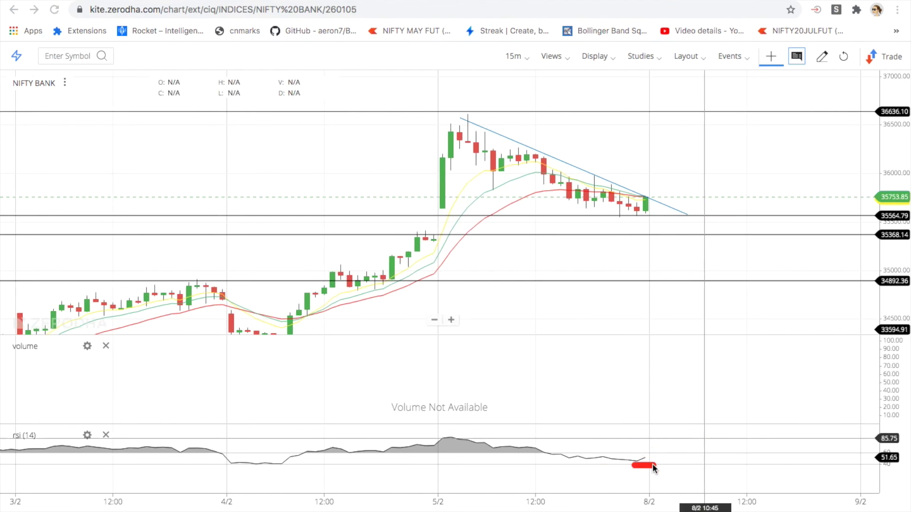
pyautogui.press('Escape')
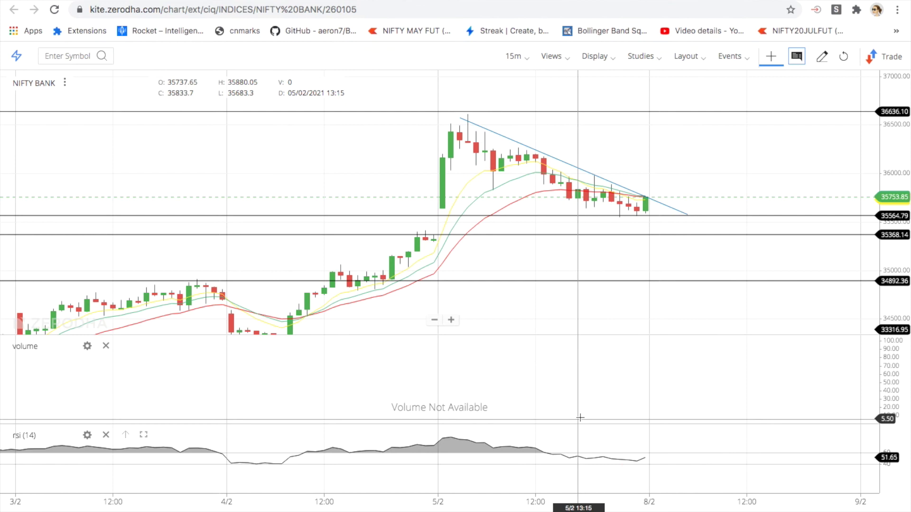
pyautogui.moveTo(580, 423); pyautogui.dragTo(580, 403)
pyautogui.moveTo(580, 388); pyautogui.dragTo(580, 382)
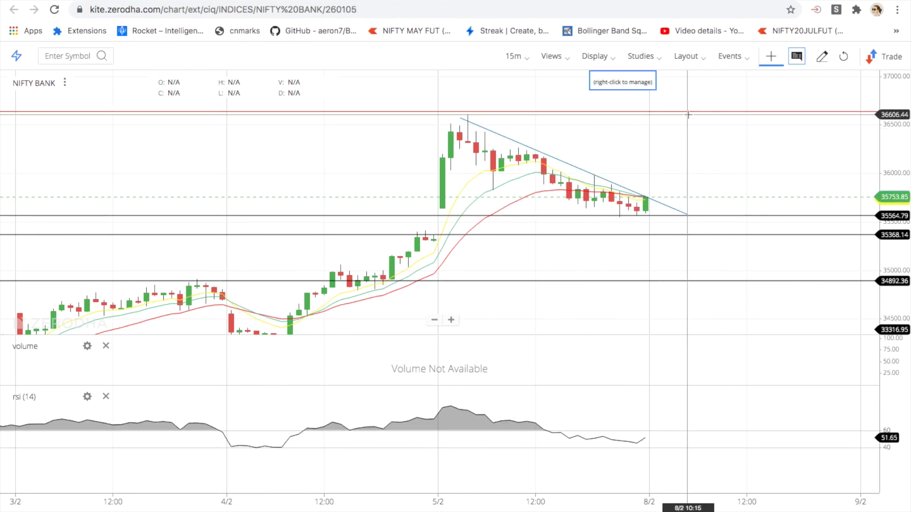
# Switch to the BANKNIFTY 5-minute chart in TradingView to view its next-day Camarilla pivot levels.
pyautogui.moveTo(727, 328); pyautogui.dragTo(667, 326)
pyautogui.hotkey('ctrl', 'Tab')
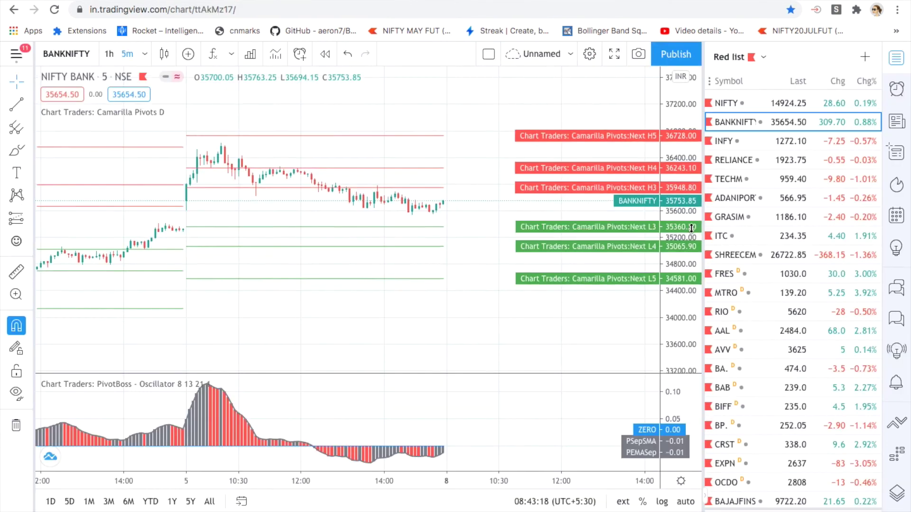